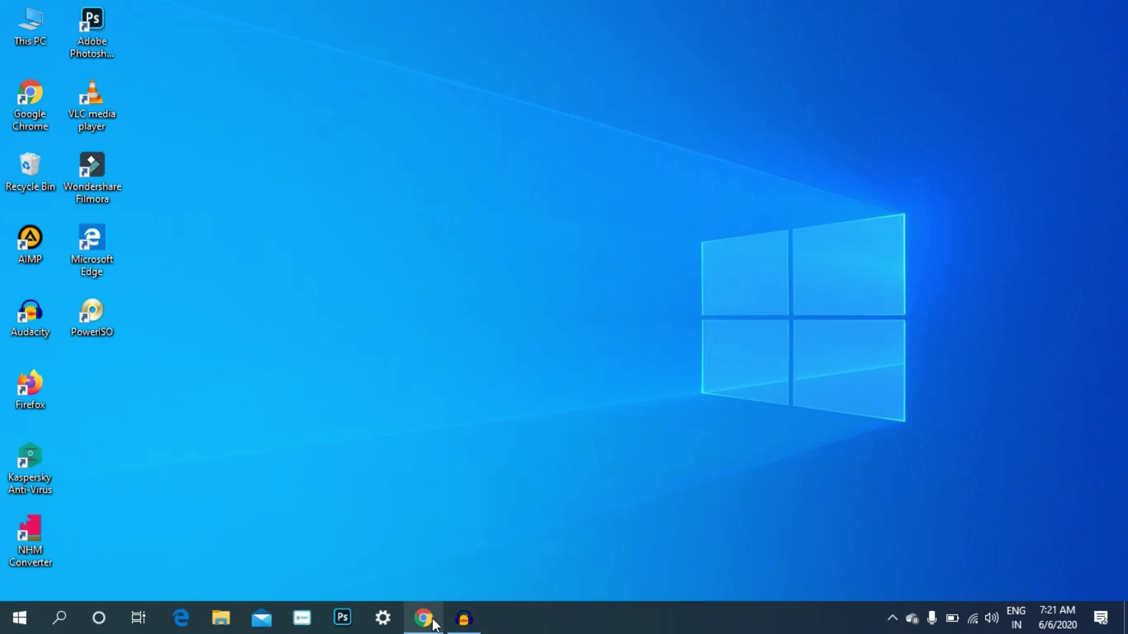
Step: Switch to Chrome and open the 'Google Forms: Free Online Surveys for Personal Use' result
{"action": "left_click", "coordinate": [423, 618]}
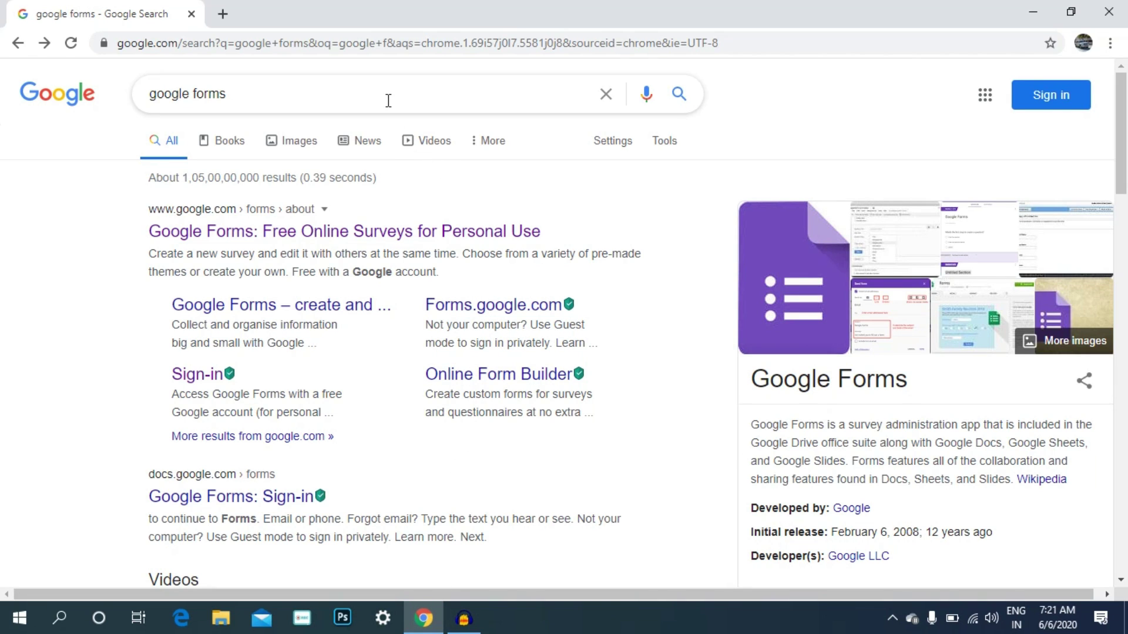
{"action": "left_click", "coordinate": [238, 225]}
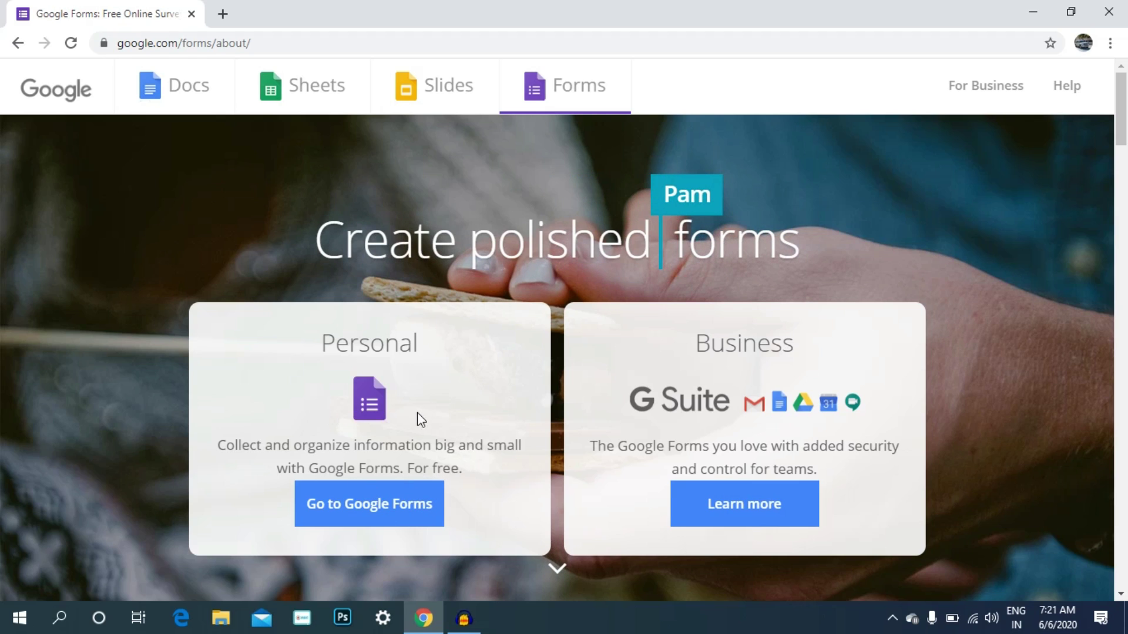
Step: Go to Google Forms and open the Template gallery from Start a new form
{"action": "left_click", "coordinate": [376, 506]}
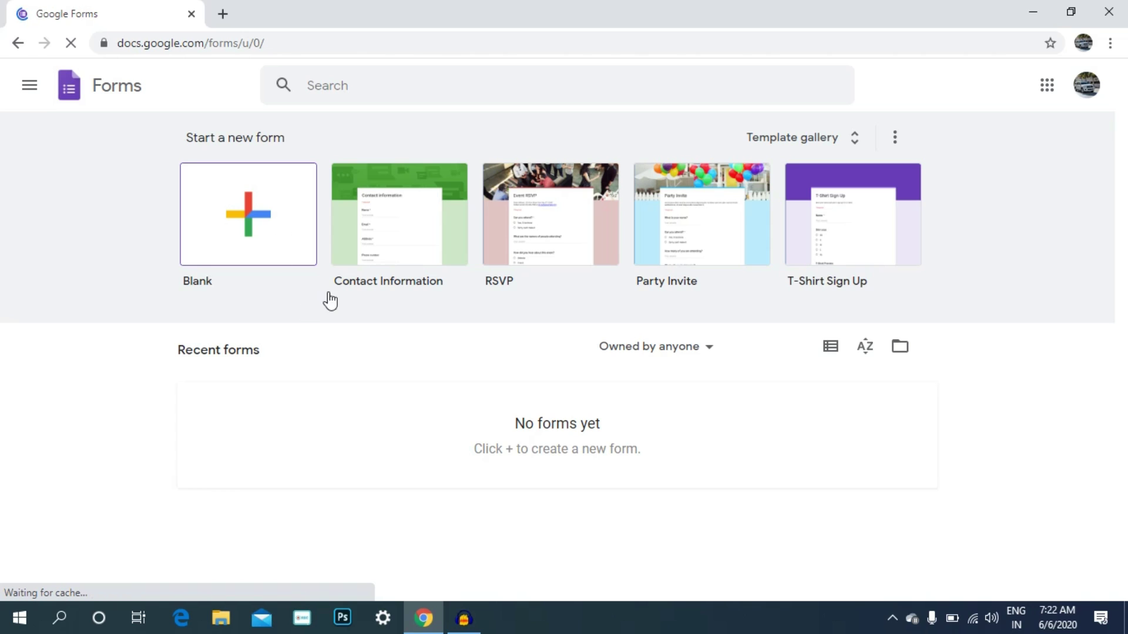
{"action": "left_click", "coordinate": [376, 252]}
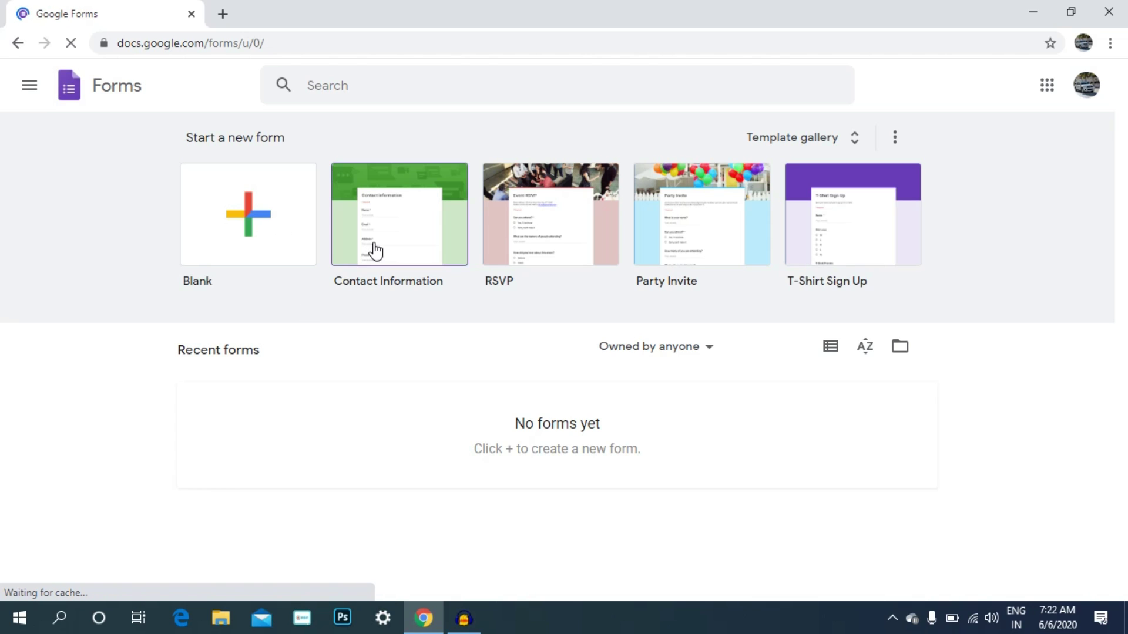
{"action": "left_click", "coordinate": [804, 140]}
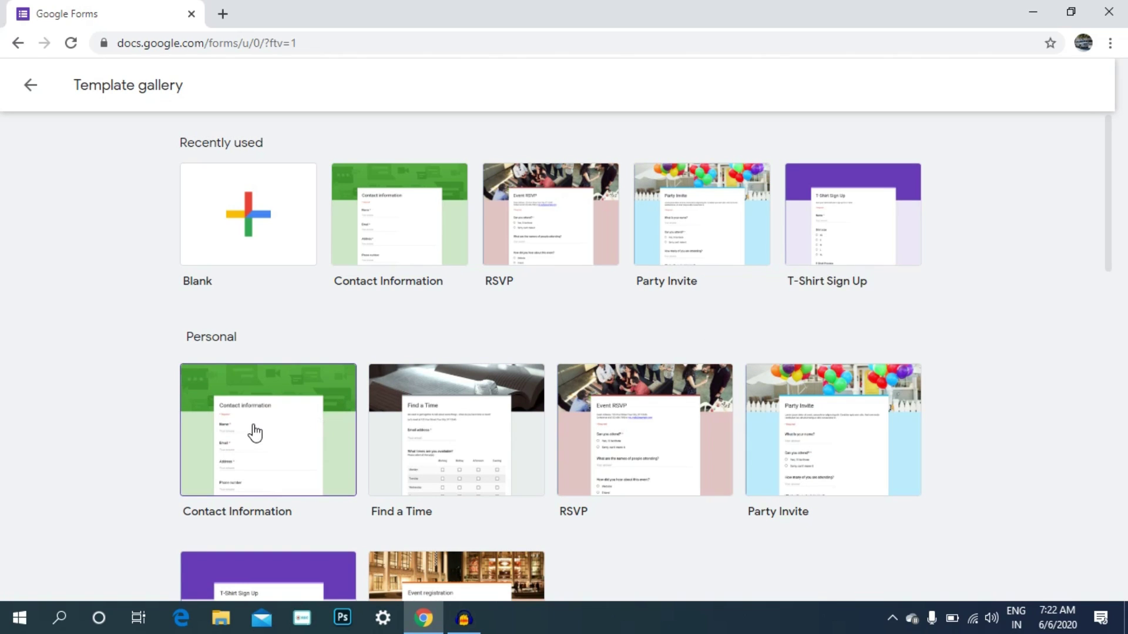
Step: Create a form from the Contact Information template, review its questions, then go back
{"action": "left_click", "coordinate": [256, 472]}
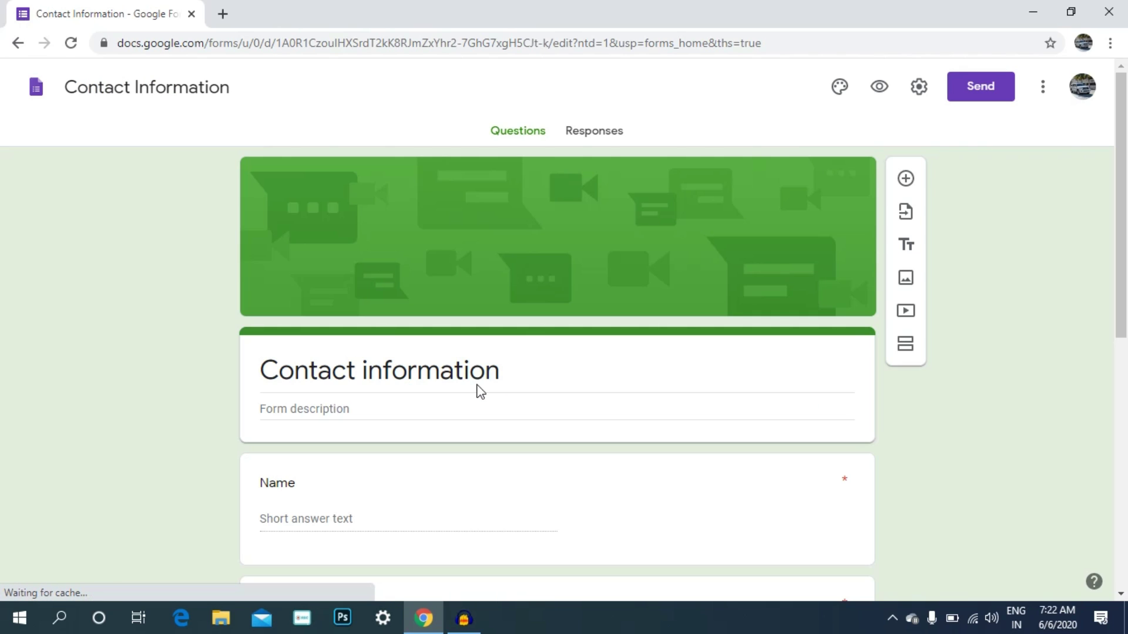
{"action": "scroll", "coordinate": [478, 336], "scroll_direction": "down", "scroll_amount": 4}
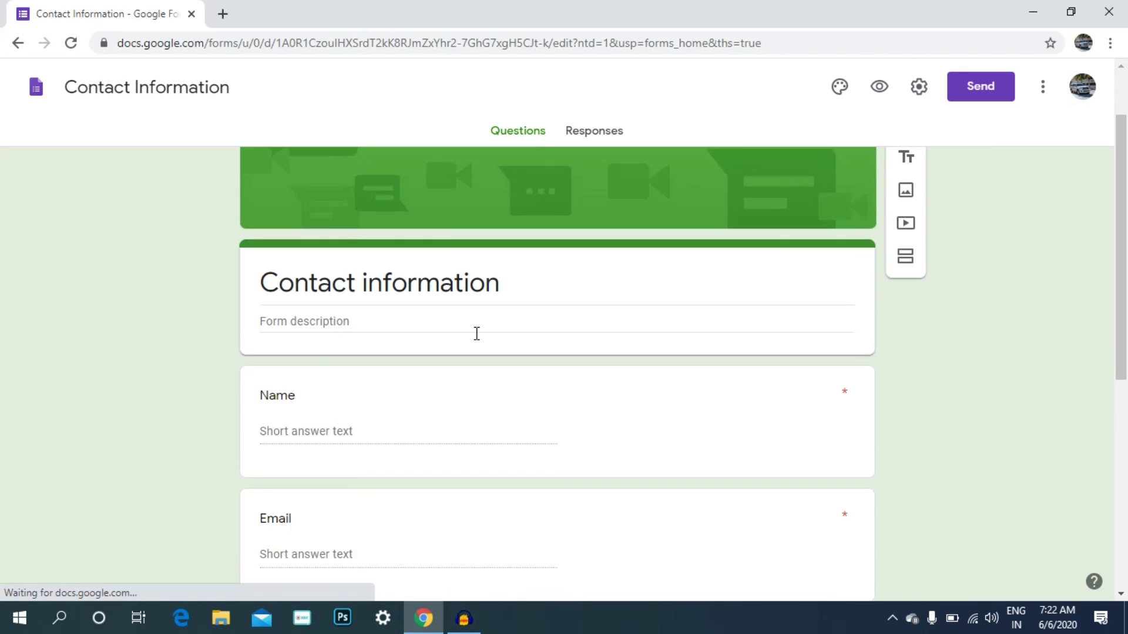
{"action": "scroll", "coordinate": [475, 334], "scroll_direction": "up", "scroll_amount": 1}
{"action": "left_click", "coordinate": [372, 244]}
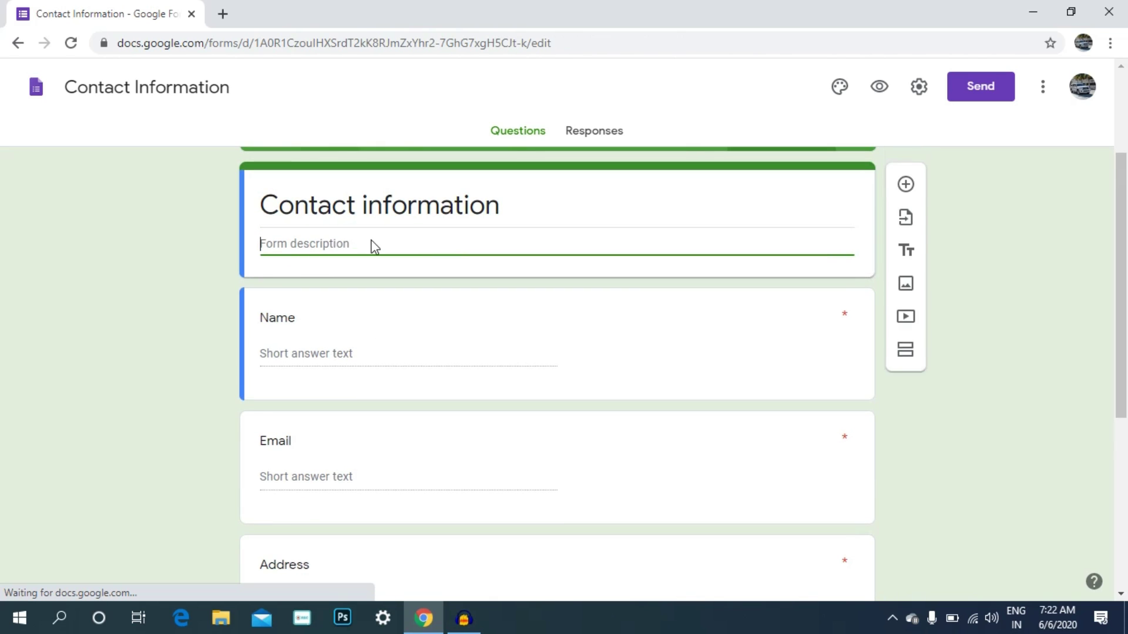
{"action": "scroll", "coordinate": [340, 253], "scroll_direction": "down", "scroll_amount": 1}
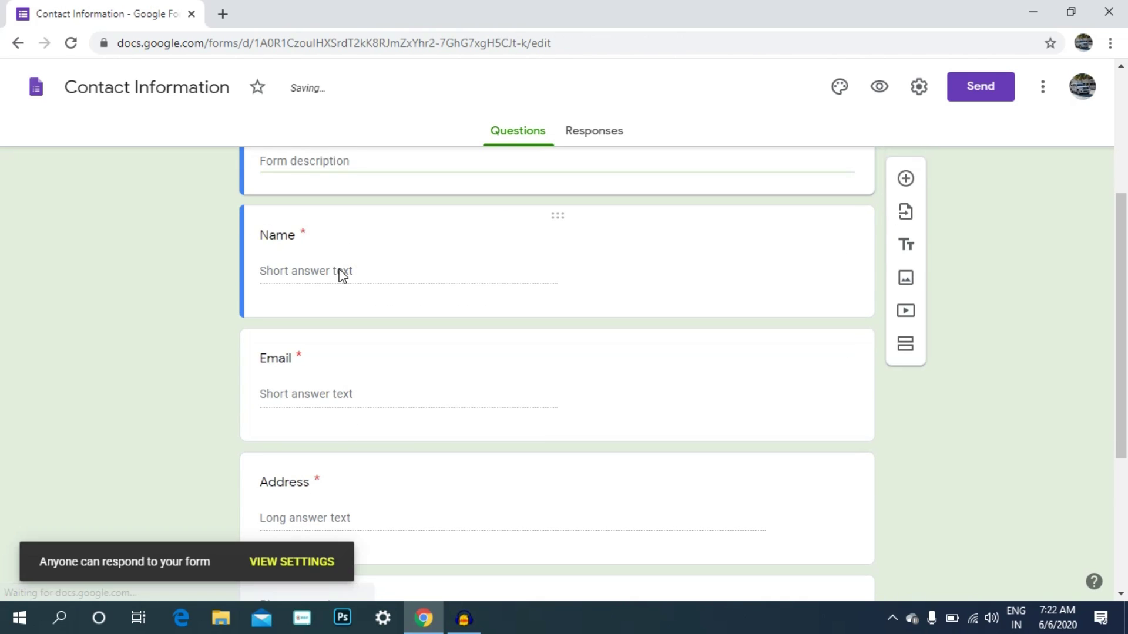
{"action": "scroll", "coordinate": [331, 277], "scroll_direction": "down", "scroll_amount": 1}
{"action": "scroll", "coordinate": [350, 354], "scroll_direction": "down", "scroll_amount": 2}
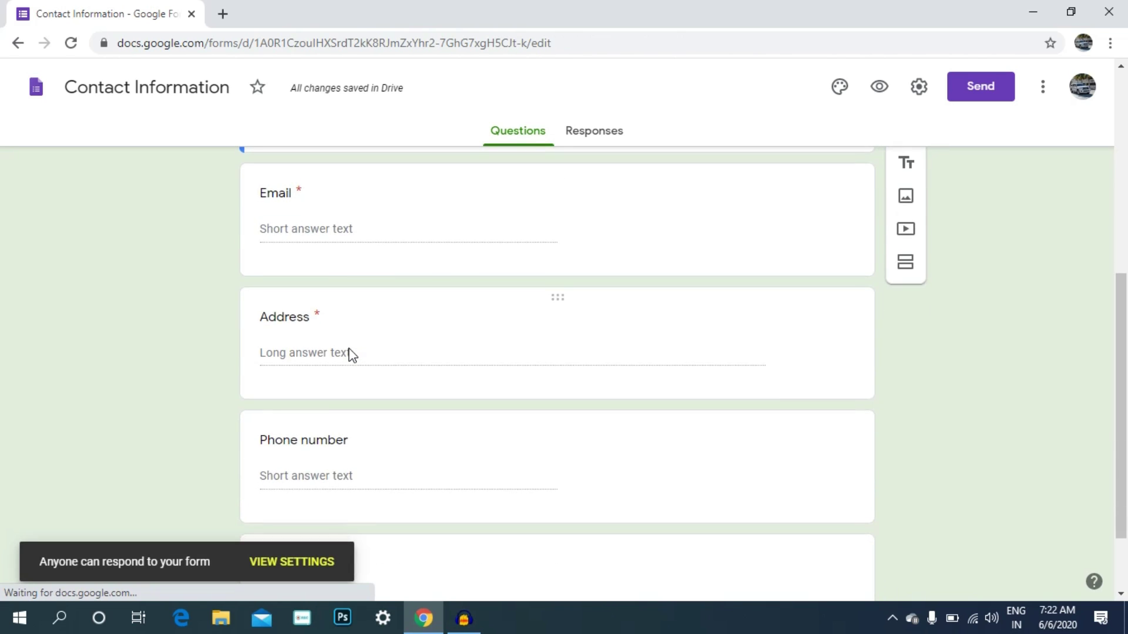
{"action": "scroll", "coordinate": [450, 425], "scroll_direction": "up", "scroll_amount": 3}
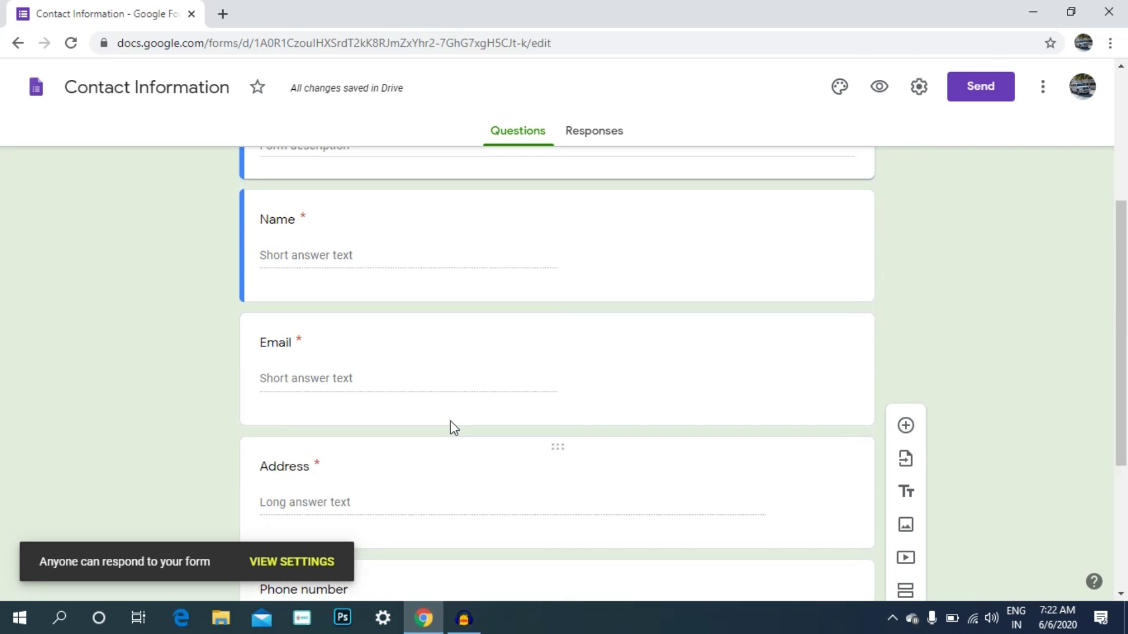
{"action": "left_click", "coordinate": [18, 42]}
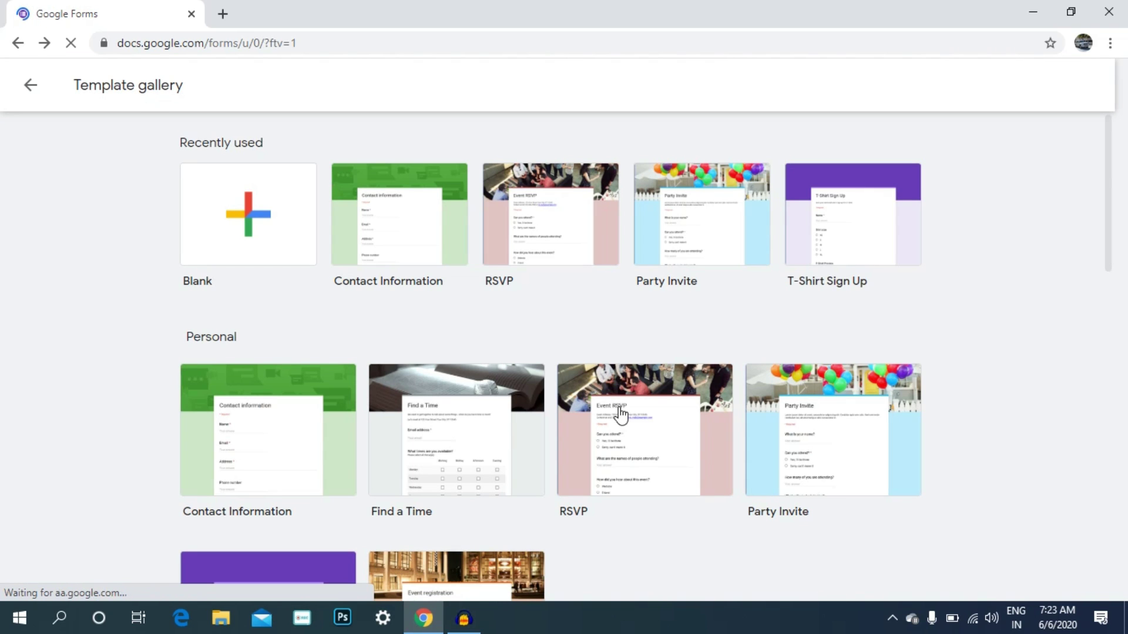
Step: Scroll the template gallery down to Education and back up to Recently used
{"action": "scroll", "coordinate": [805, 433], "scroll_direction": "down", "scroll_amount": 15}
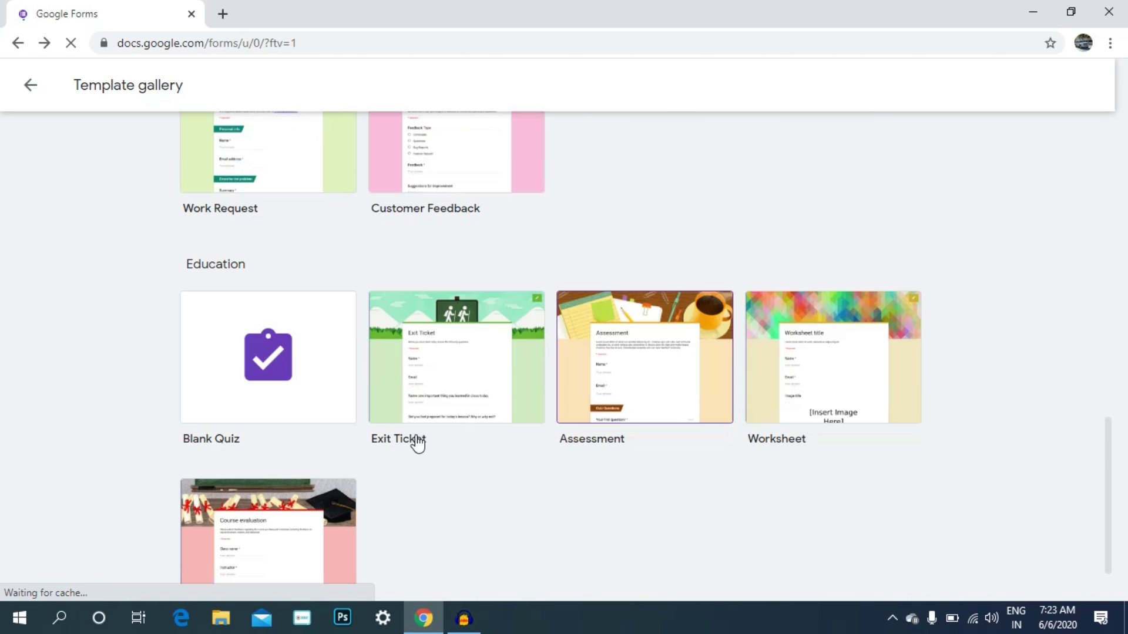
{"action": "scroll", "coordinate": [291, 211], "scroll_direction": "up", "scroll_amount": 3}
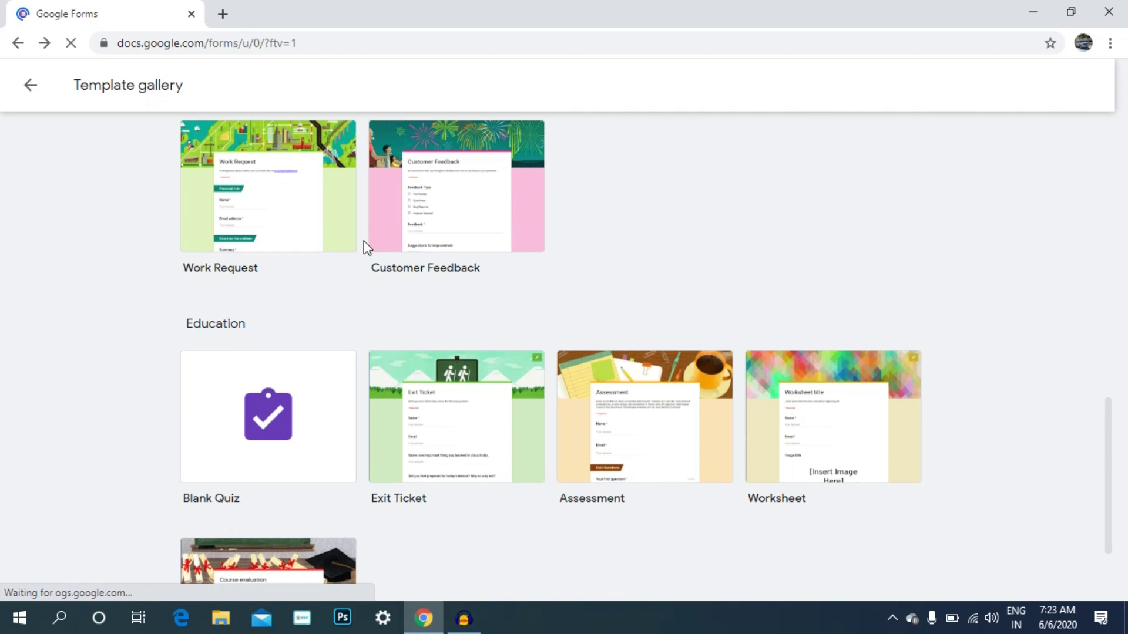
{"action": "scroll", "coordinate": [506, 257], "scroll_direction": "down", "scroll_amount": 4}
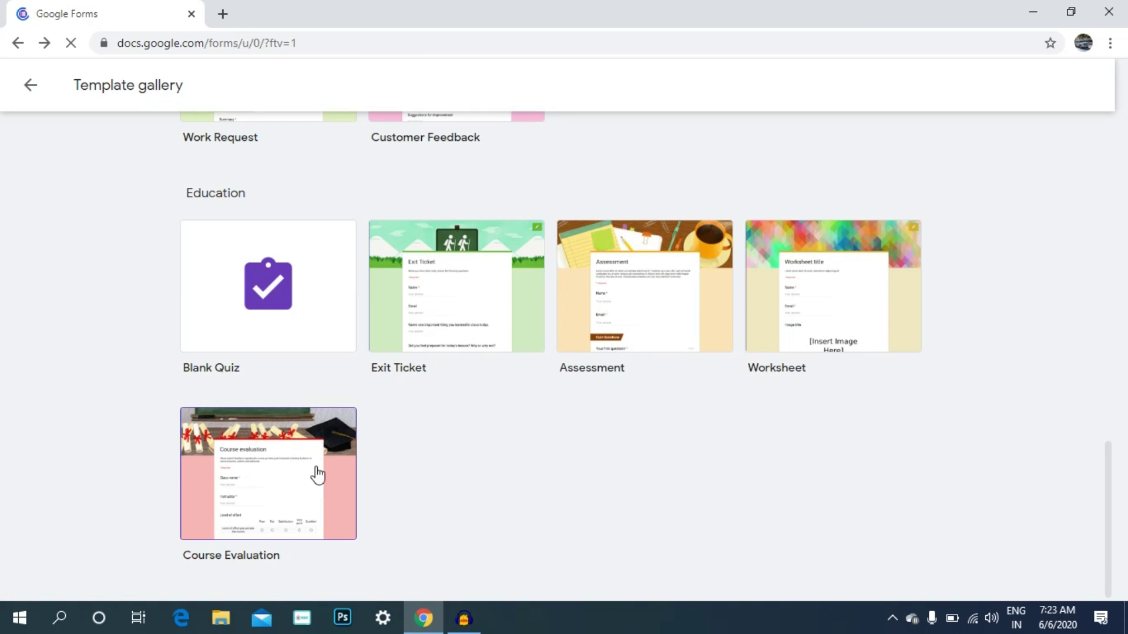
{"action": "scroll", "coordinate": [432, 432], "scroll_direction": "up", "scroll_amount": 4}
{"action": "scroll", "coordinate": [431, 425], "scroll_direction": "up", "scroll_amount": 1}
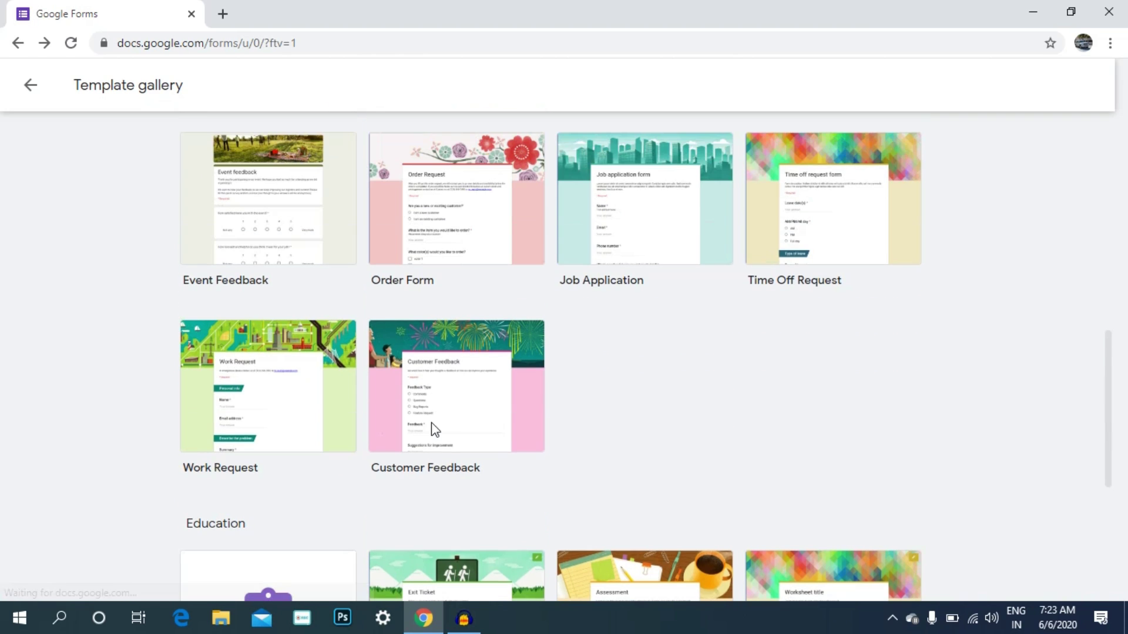
{"action": "scroll", "coordinate": [619, 348], "scroll_direction": "up", "scroll_amount": 3}
{"action": "scroll", "coordinate": [581, 368], "scroll_direction": "up", "scroll_amount": 4}
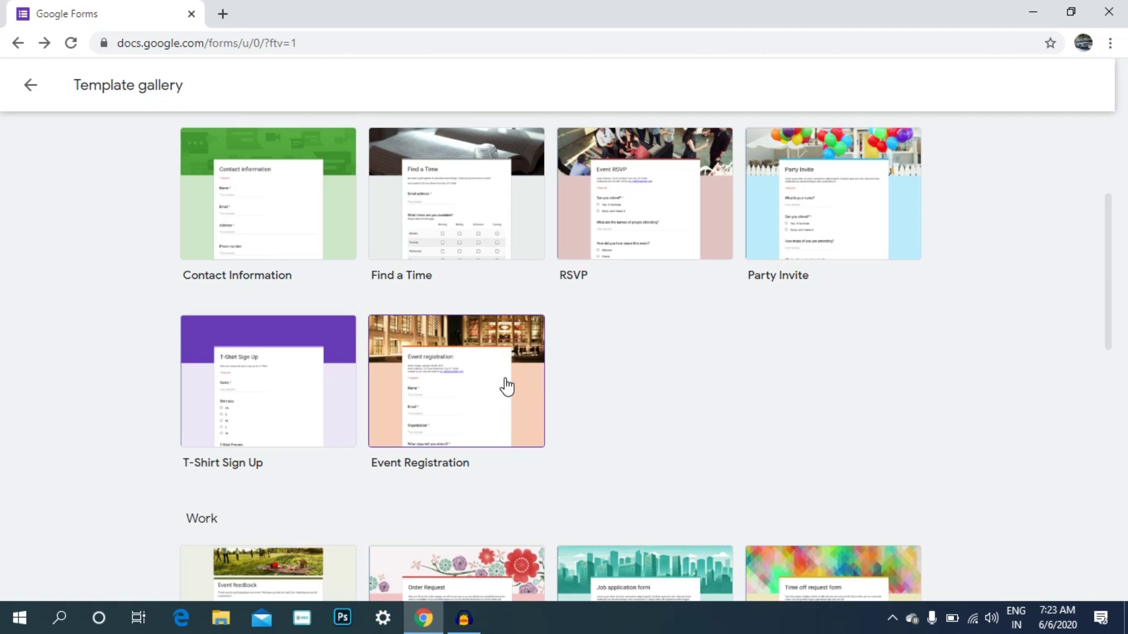
{"action": "scroll", "coordinate": [448, 307], "scroll_direction": "up", "scroll_amount": 4}
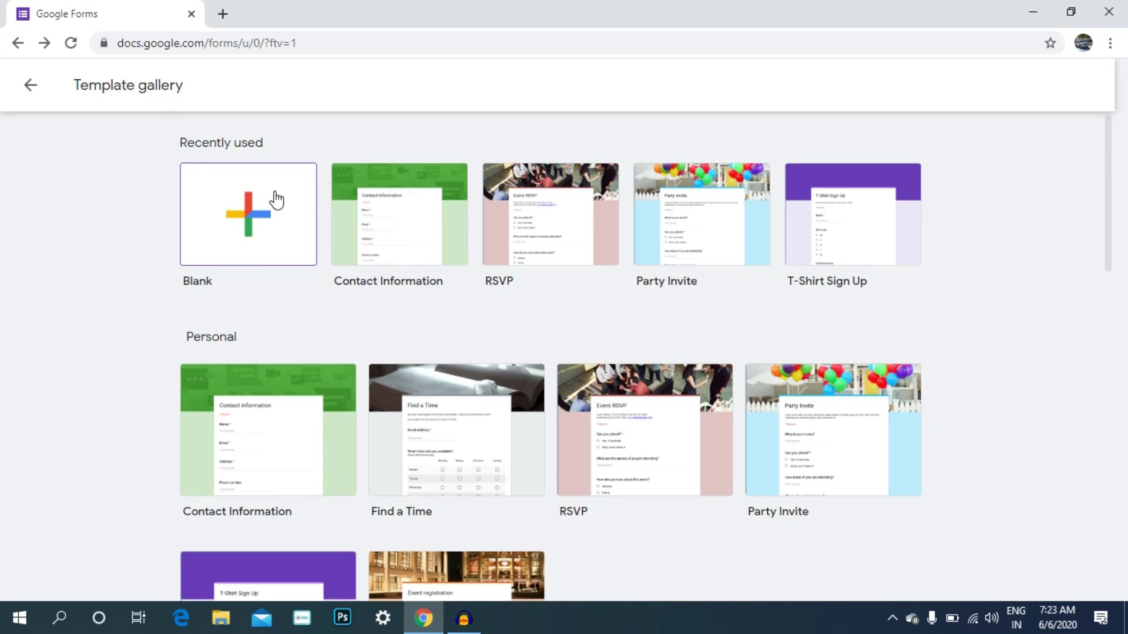
Step: Start a Blank form, title it 'exam' and give it the description 'gk'
{"action": "left_click", "coordinate": [259, 225]}
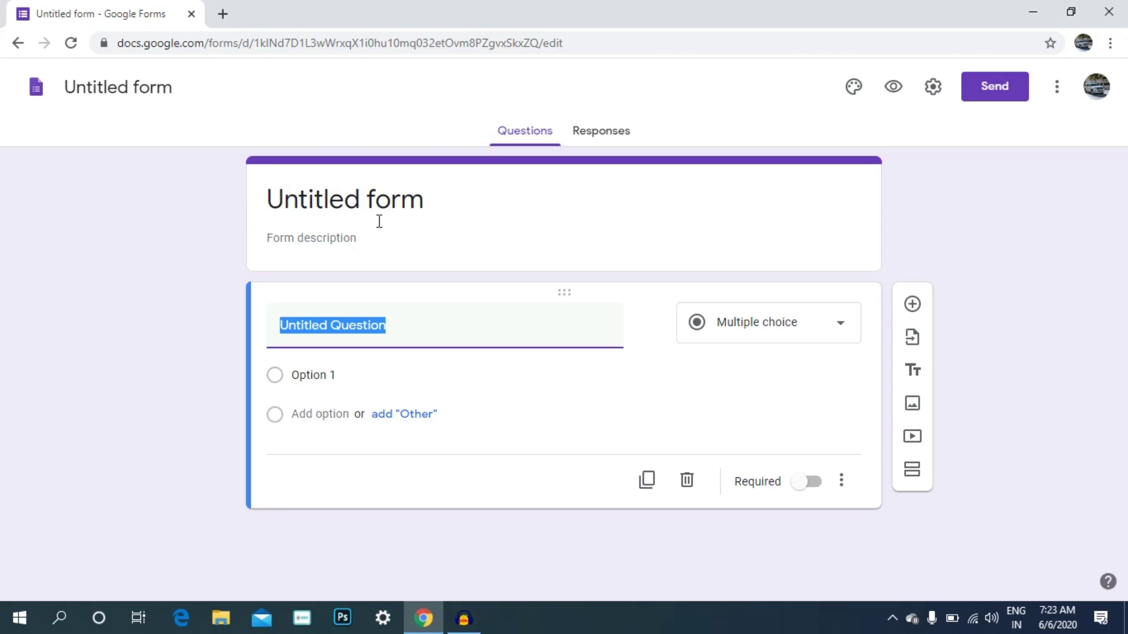
{"action": "left_click", "coordinate": [280, 199]}
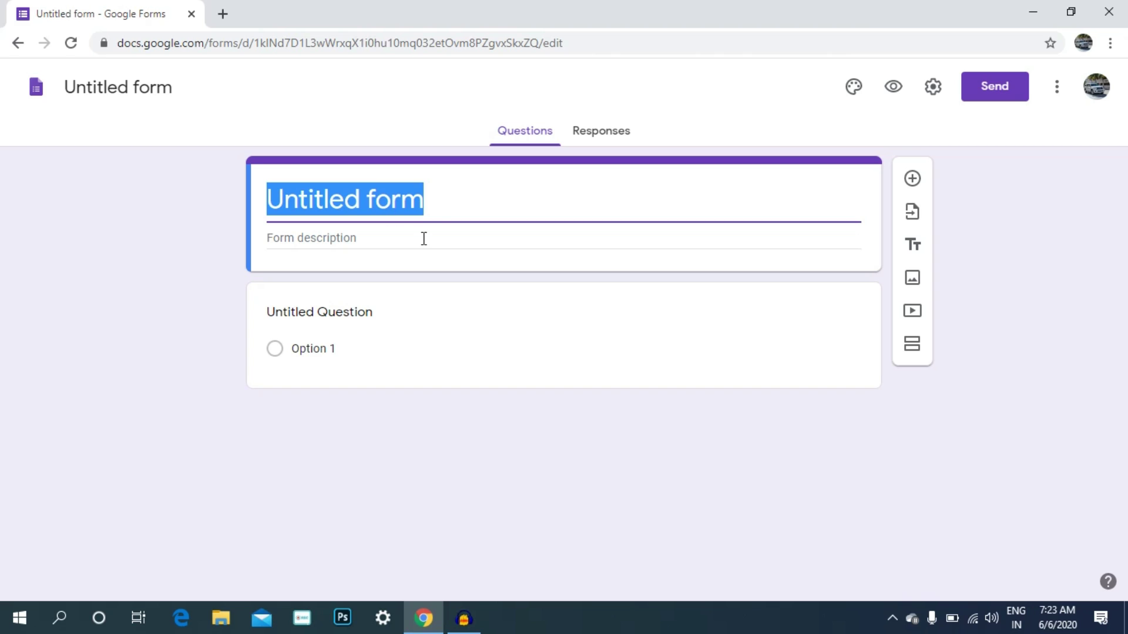
{"action": "type", "text": "exam"}
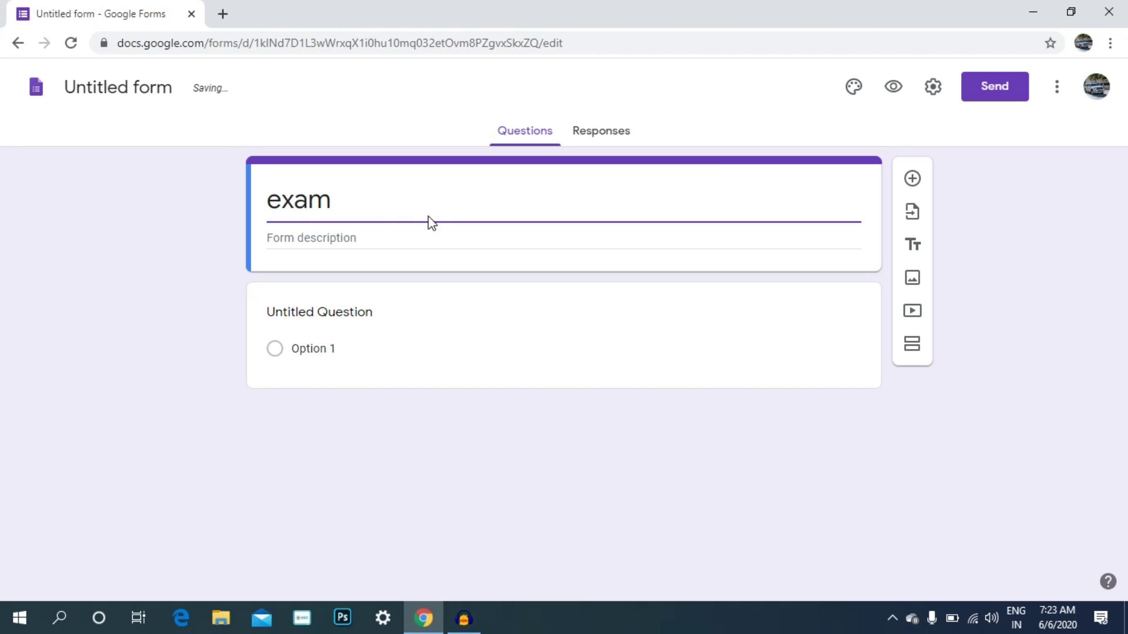
{"action": "left_click", "coordinate": [425, 245]}
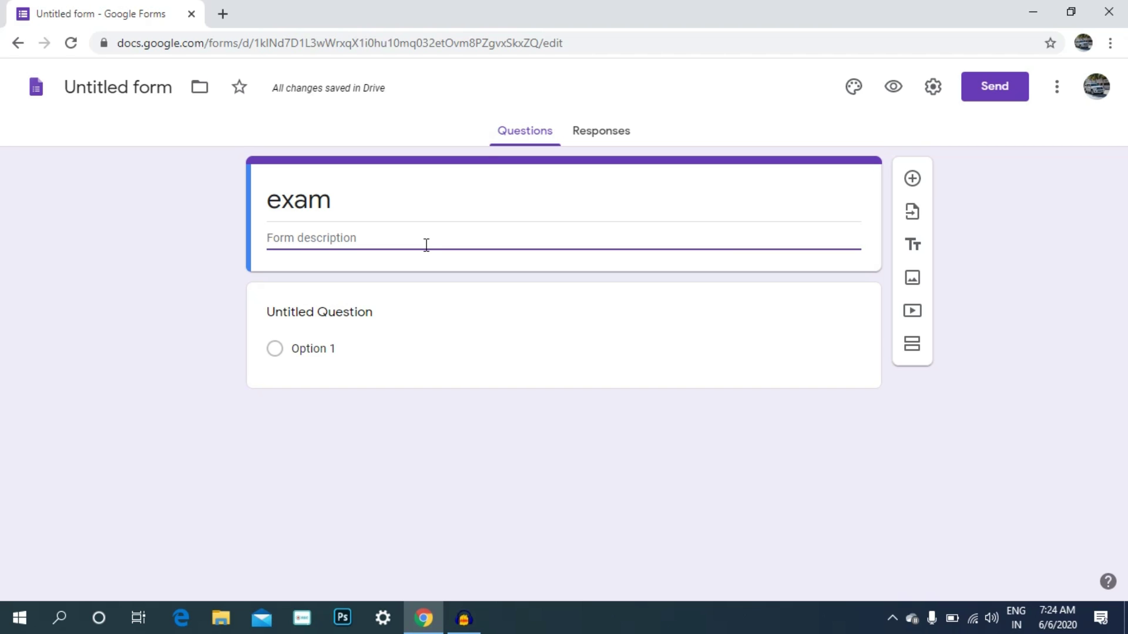
{"action": "type", "text": "gk"}
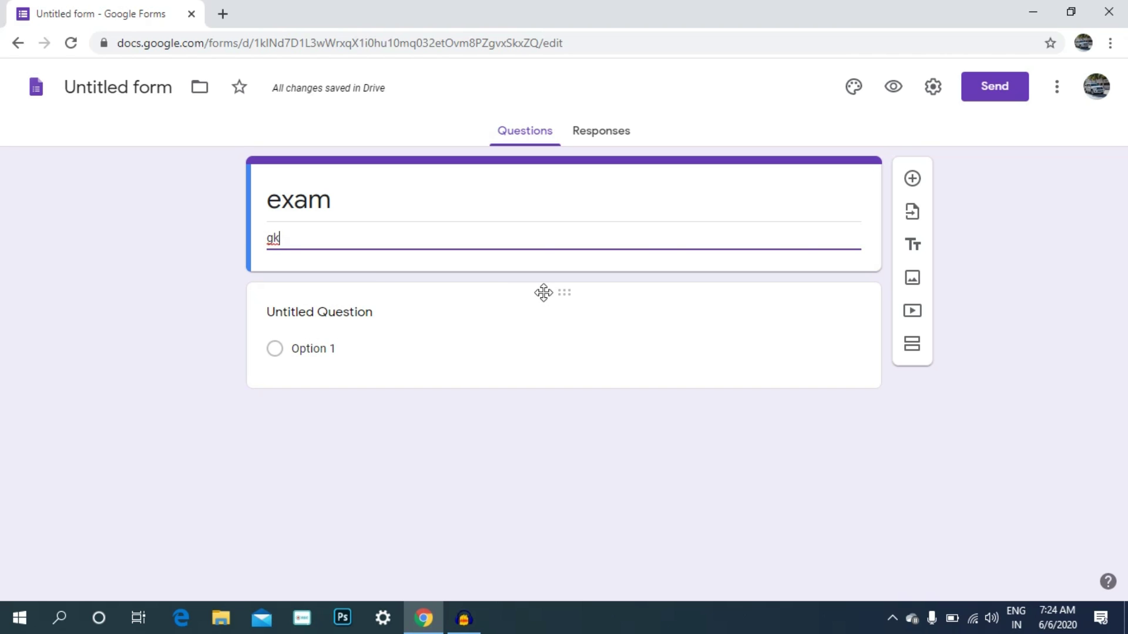
{"action": "left_click", "coordinate": [569, 295]}
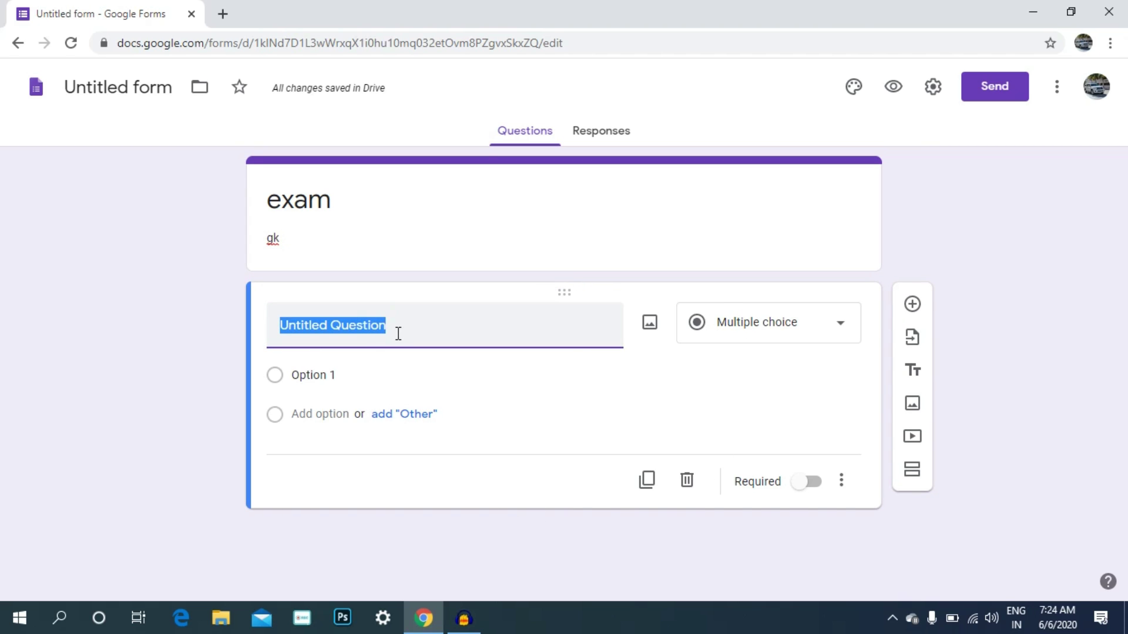
Step: Title the question 'who is google ceo' with first option 'sundar pichai'
{"action": "key", "text": "BackSpace"}
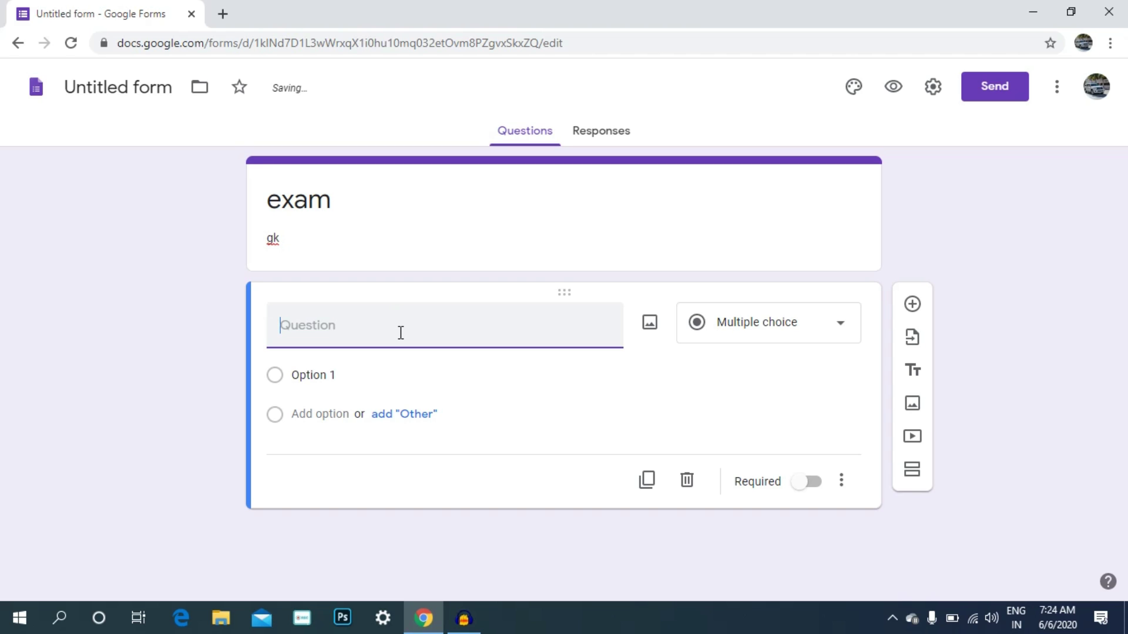
{"action": "type", "text": "who is google "}
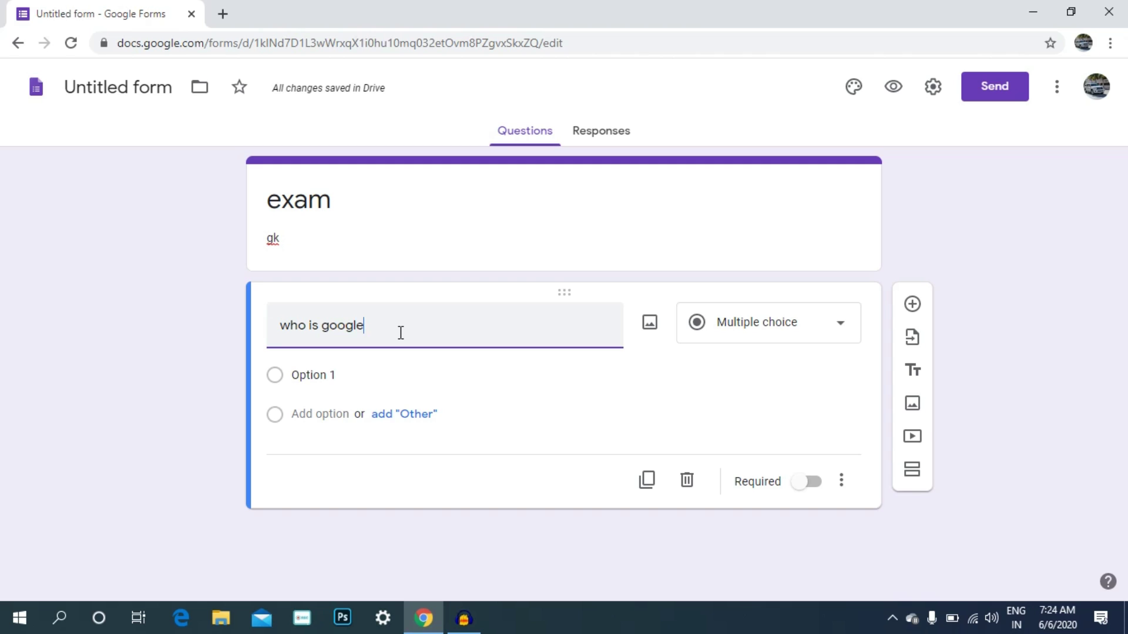
{"action": "type", "text": "ceo"}
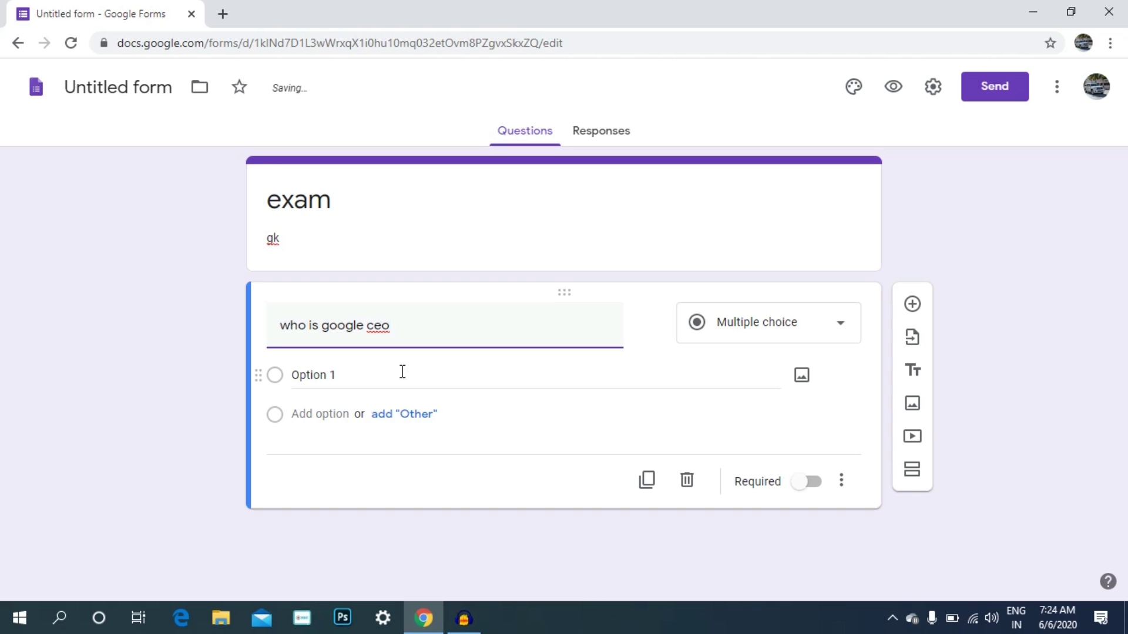
{"action": "left_click", "coordinate": [323, 377]}
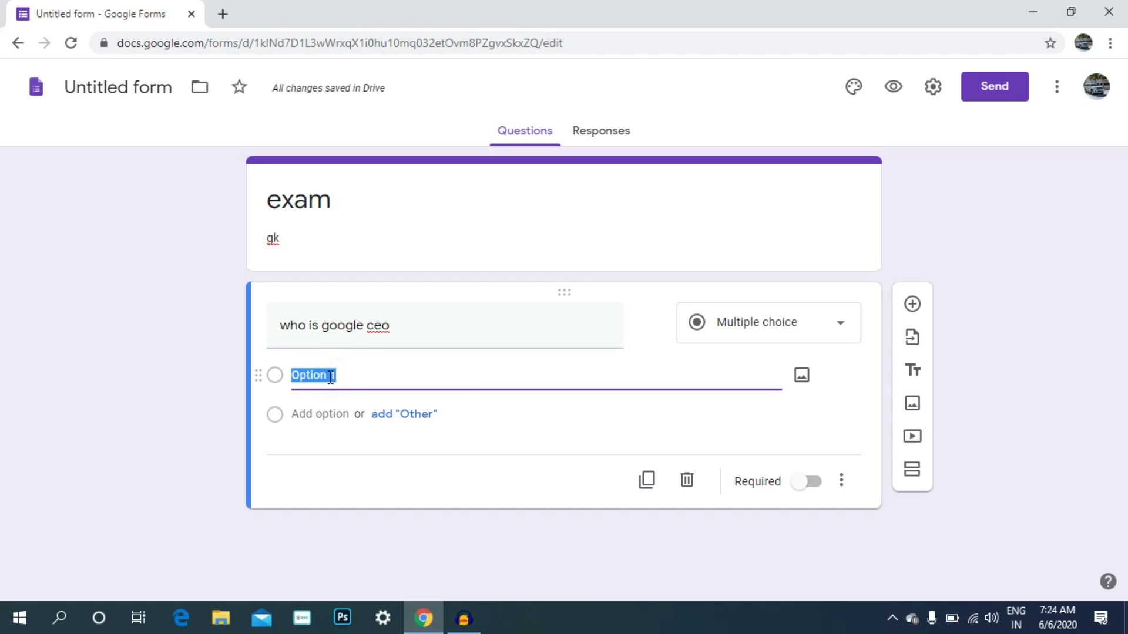
{"action": "type", "text": "sundar pic"}
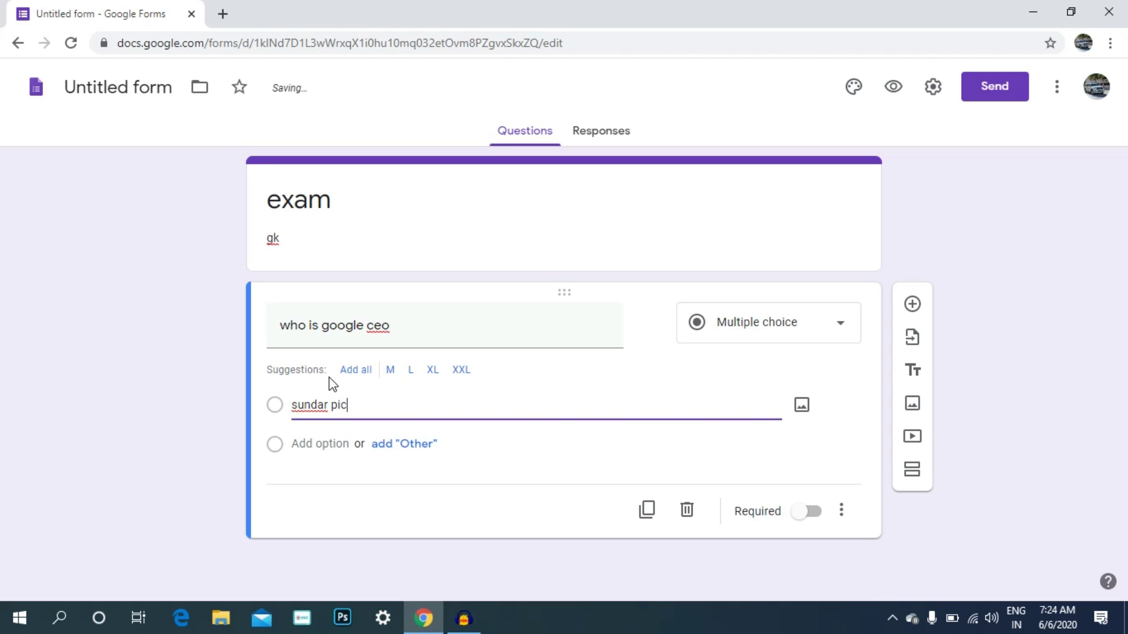
{"action": "type", "text": "hai"}
Step: Add an Other choice and a 'larry page' answer option
{"action": "left_click", "coordinate": [425, 446]}
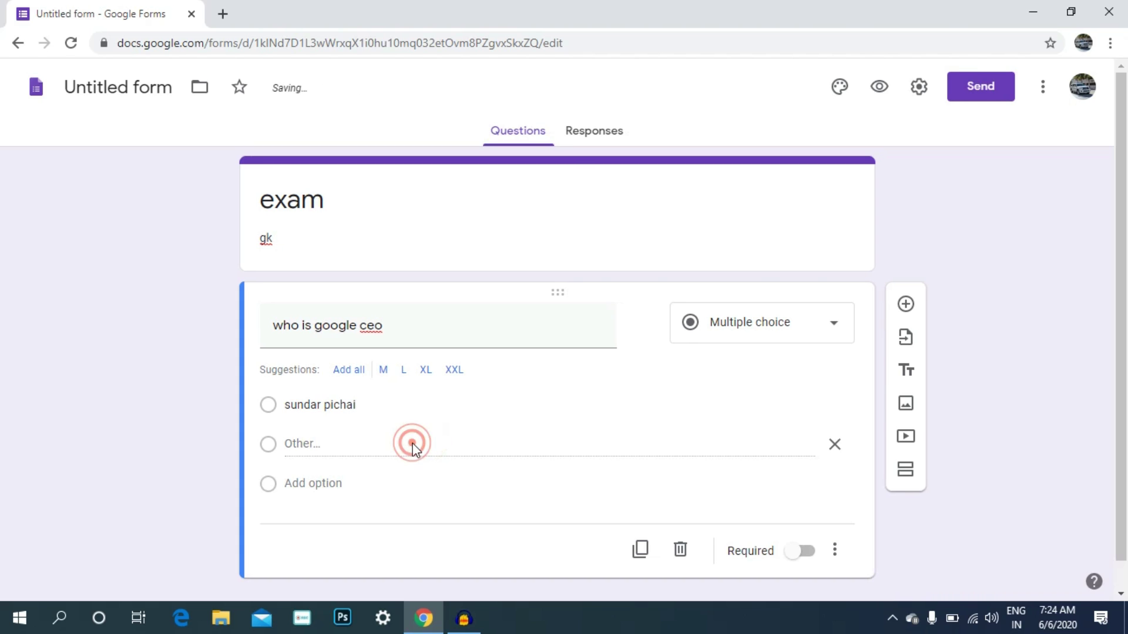
{"action": "left_click", "coordinate": [322, 482]}
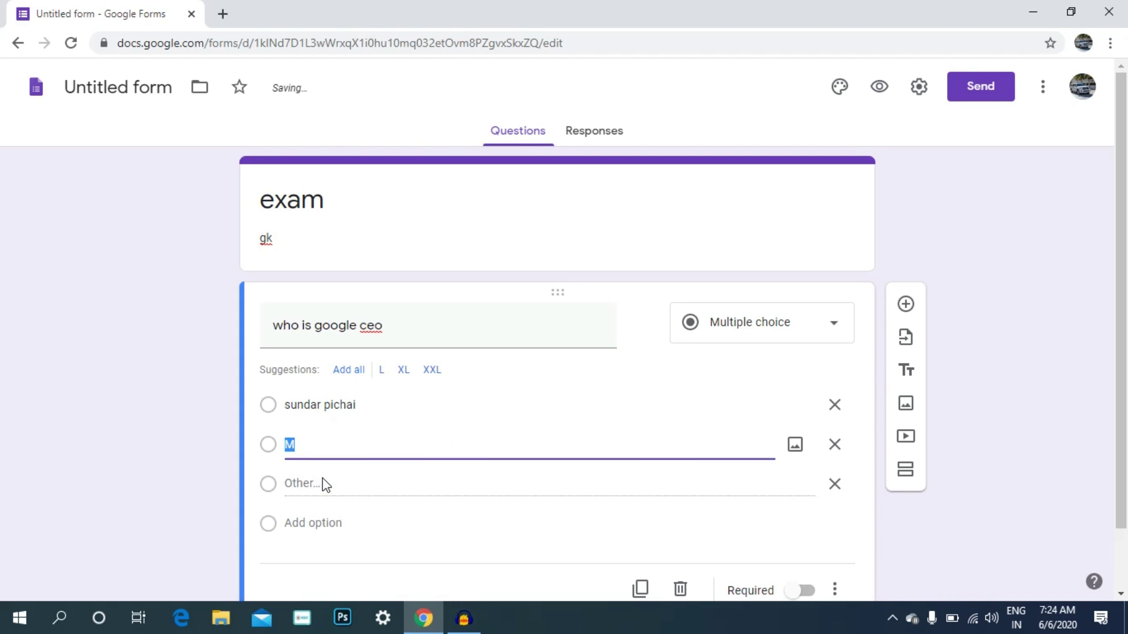
{"action": "type", "text": "larry page"}
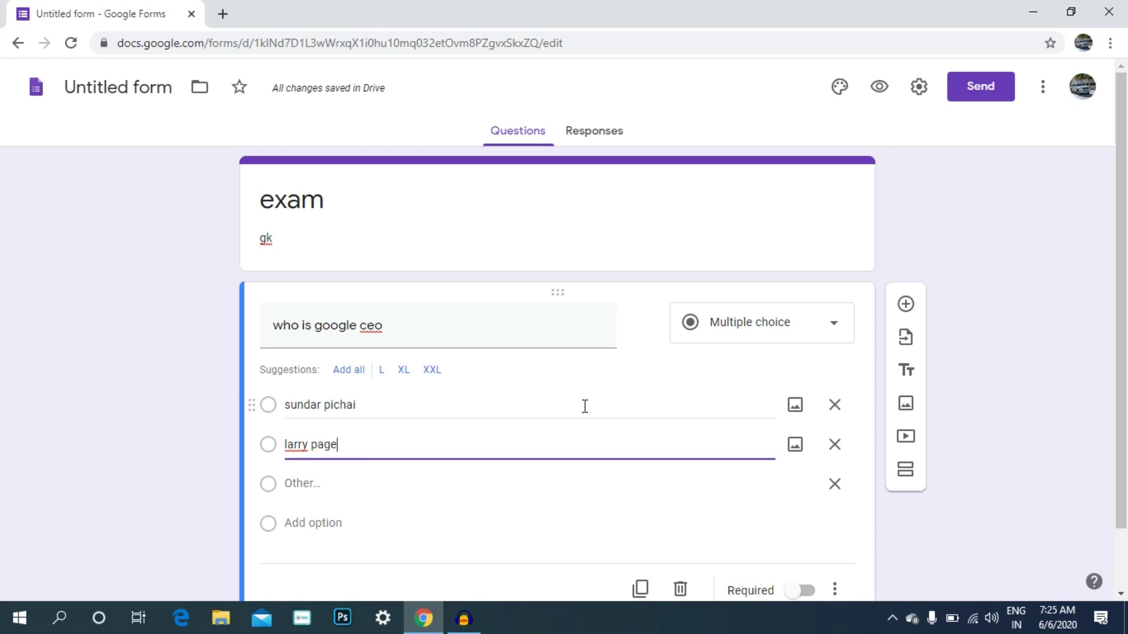
Step: Insert a close-up photo from a 'sundar pichai' image search into the sundar pichai option
{"action": "left_click", "coordinate": [794, 405]}
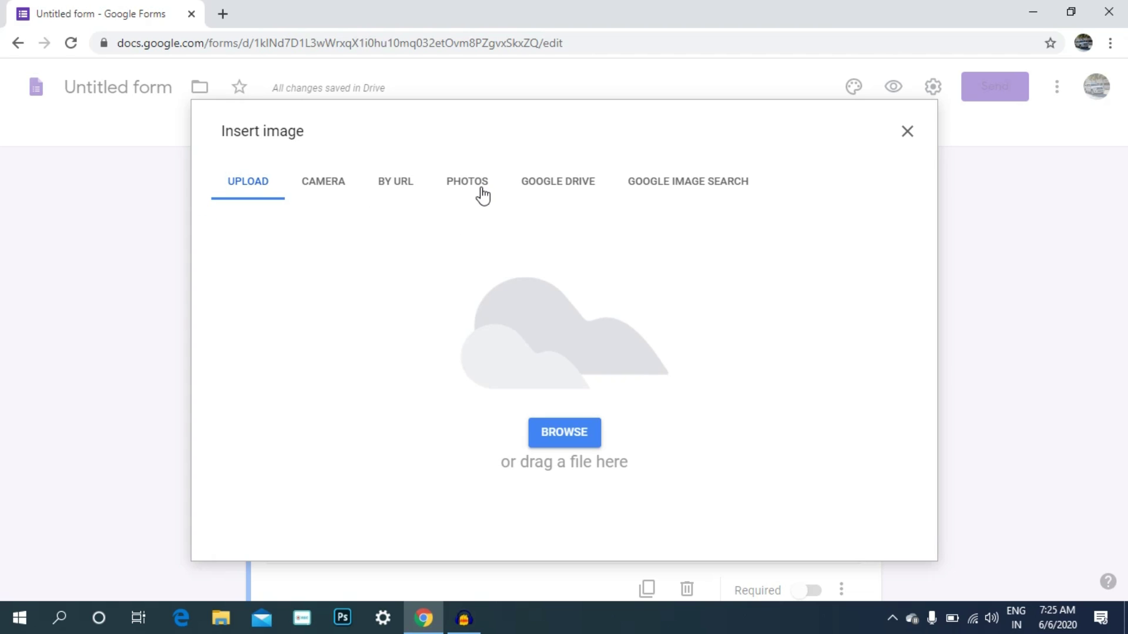
{"action": "left_click", "coordinate": [689, 179]}
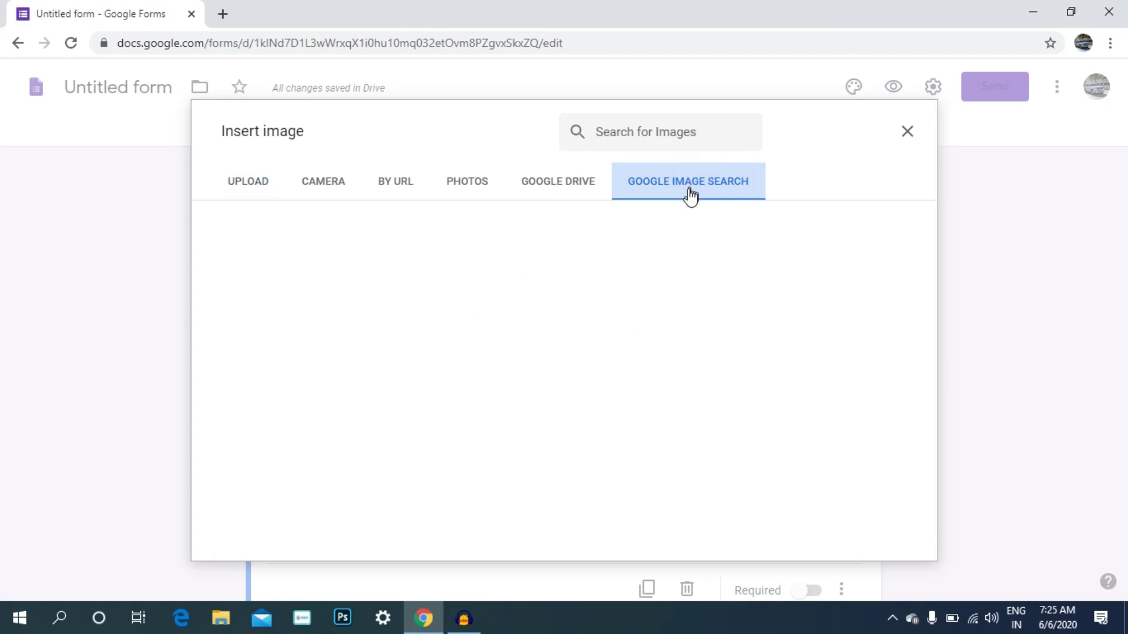
{"action": "left_click", "coordinate": [545, 140]}
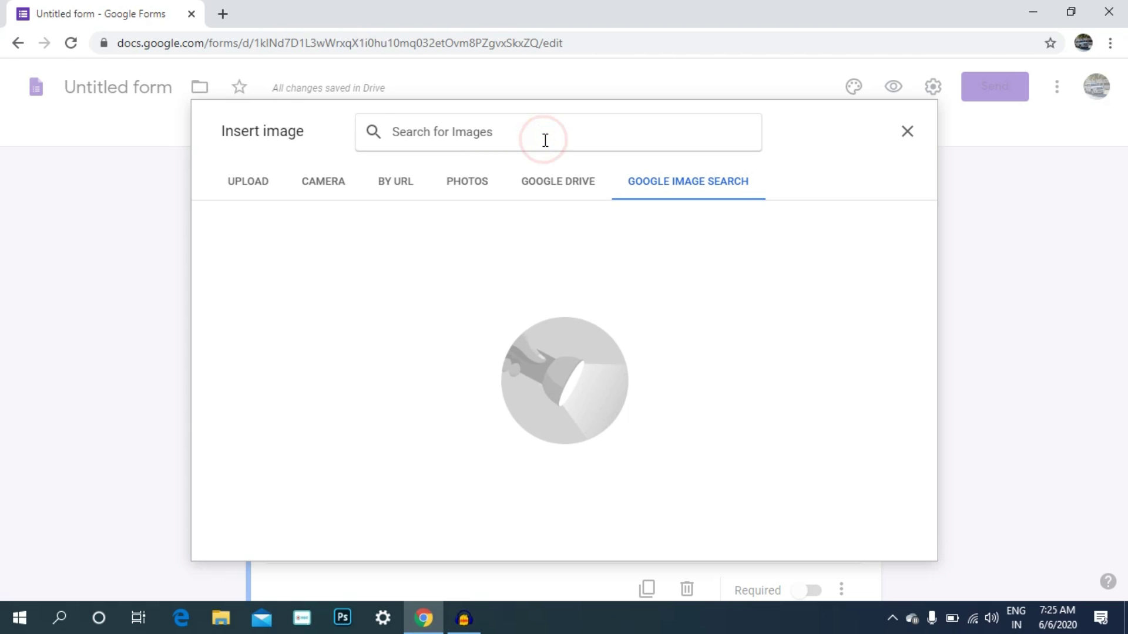
{"action": "type", "text": "sundar"}
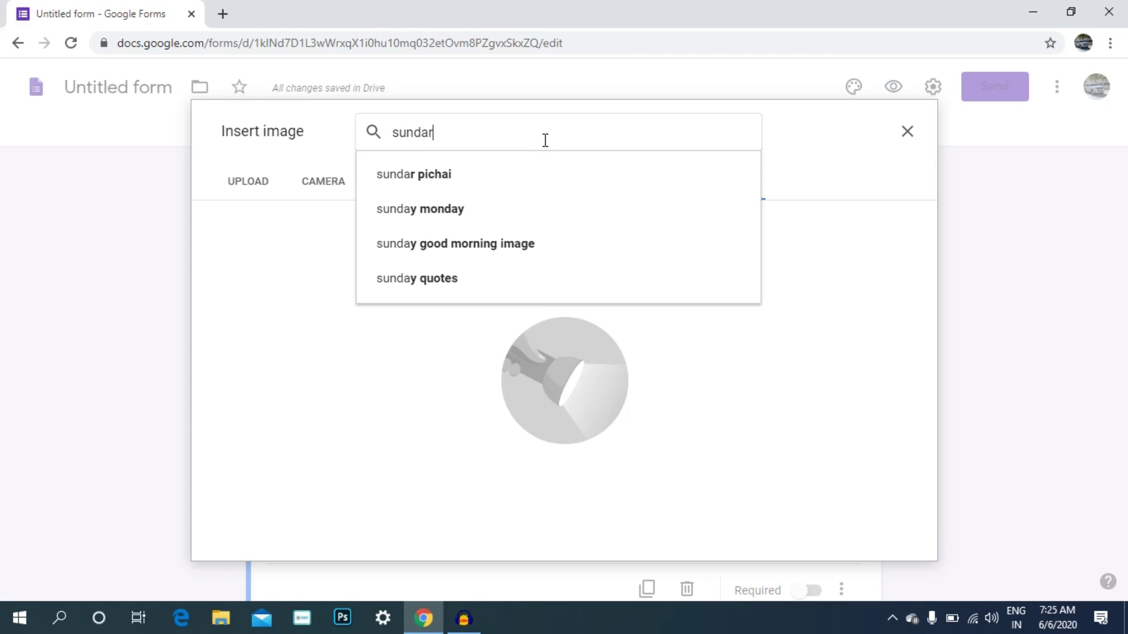
{"action": "left_click", "coordinate": [582, 188]}
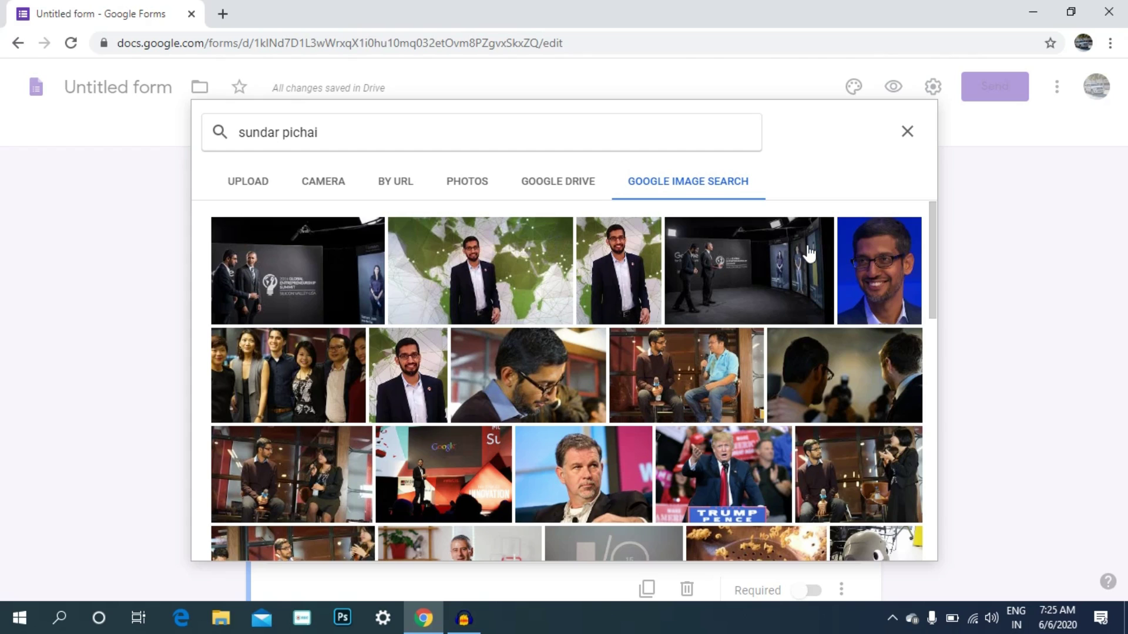
{"action": "left_click", "coordinate": [861, 285]}
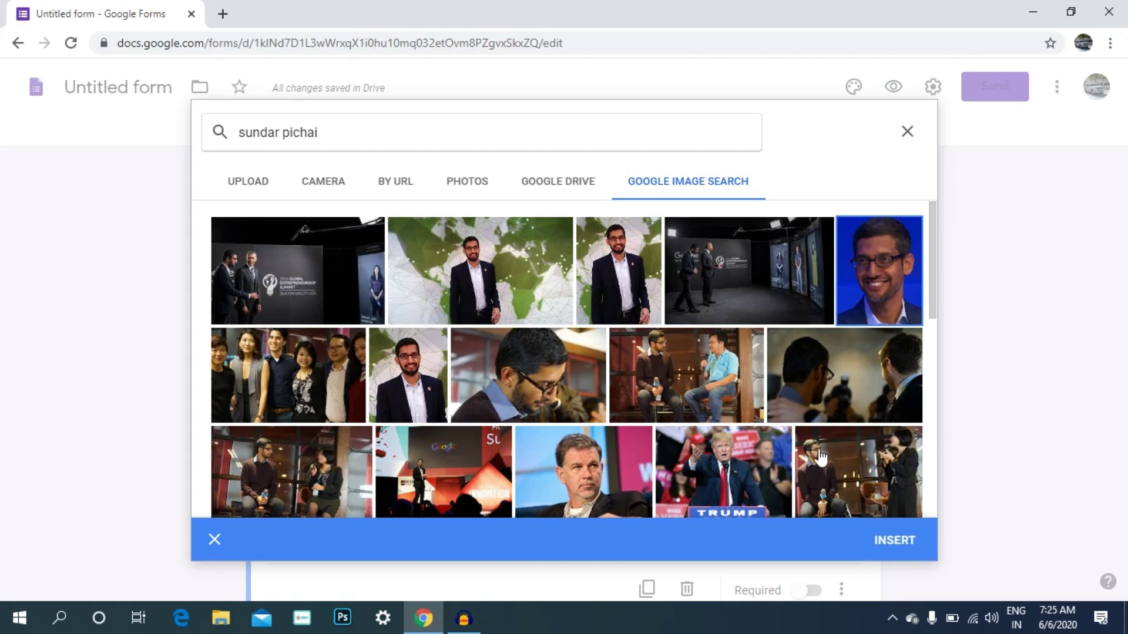
{"action": "left_click", "coordinate": [883, 541]}
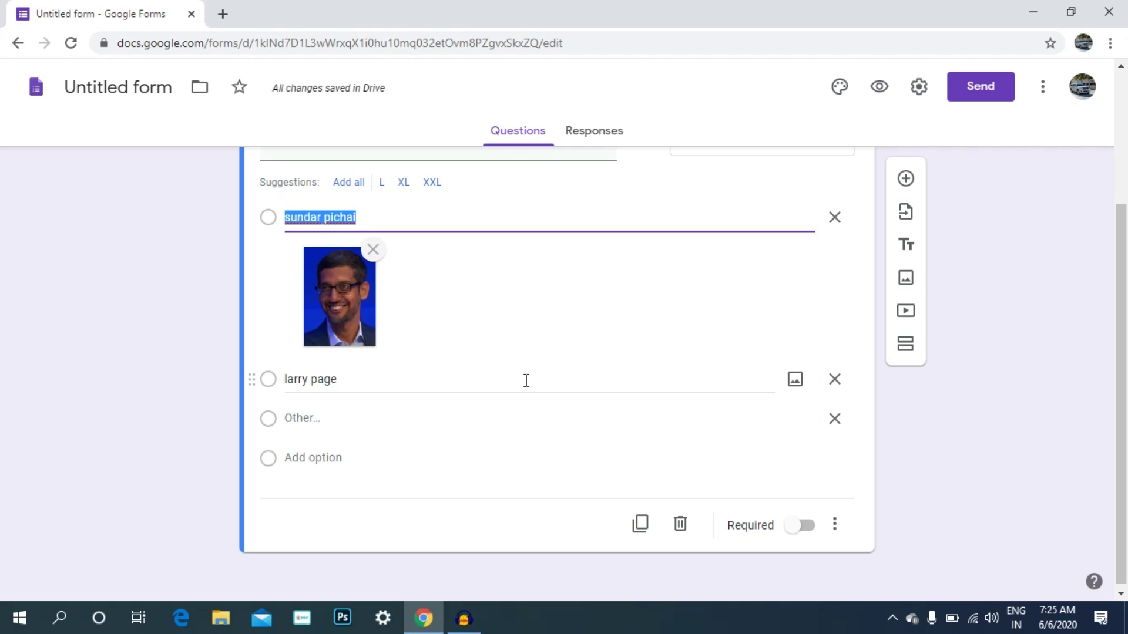
Step: Remove the option photo and try the Checkboxes and Dropdown question types
{"action": "left_click", "coordinate": [376, 257]}
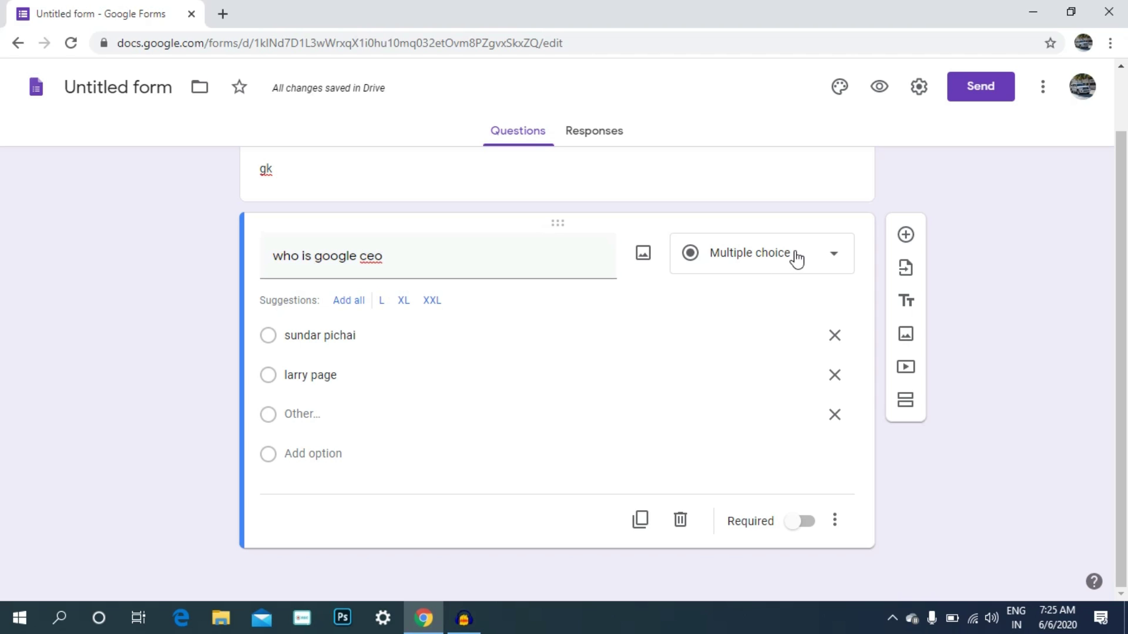
{"action": "left_click", "coordinate": [838, 257]}
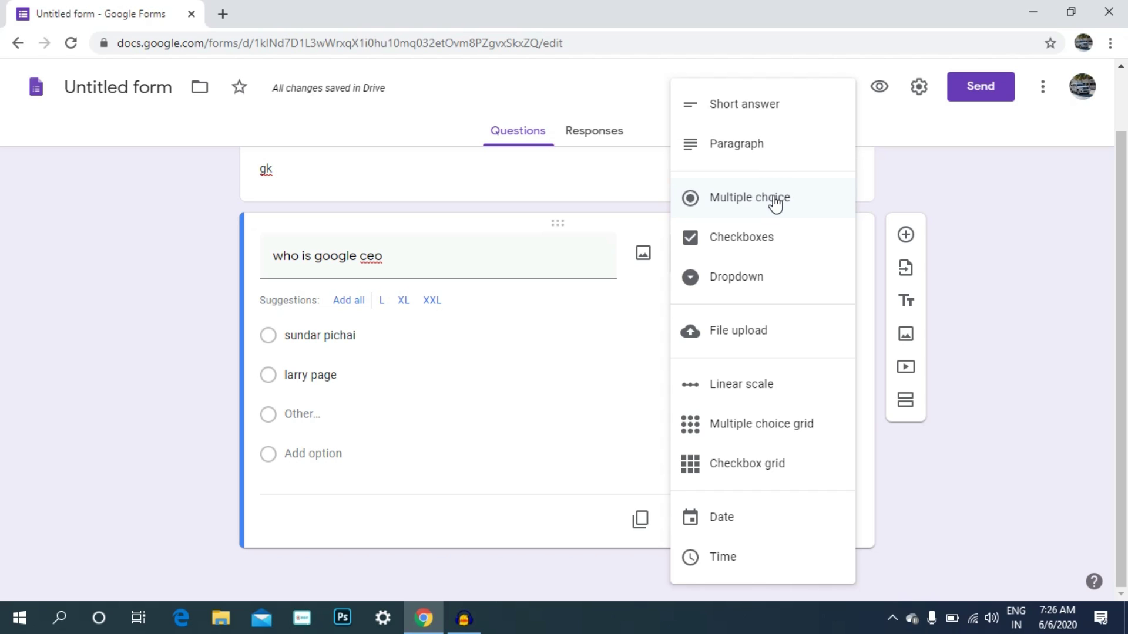
{"action": "left_click", "coordinate": [761, 239]}
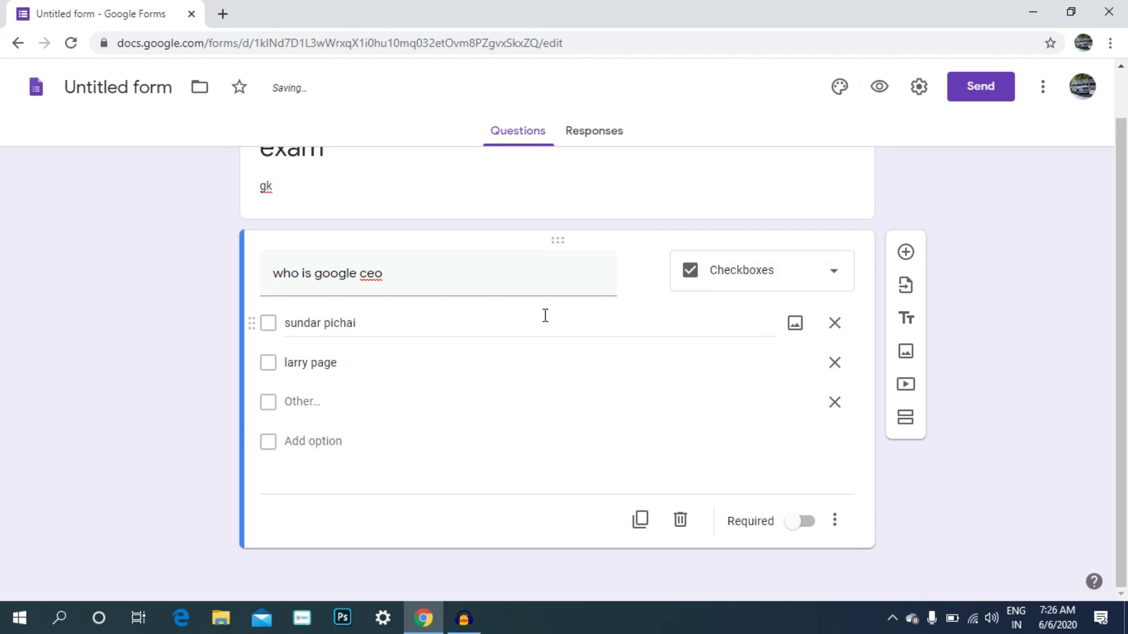
{"action": "left_click", "coordinate": [810, 260]}
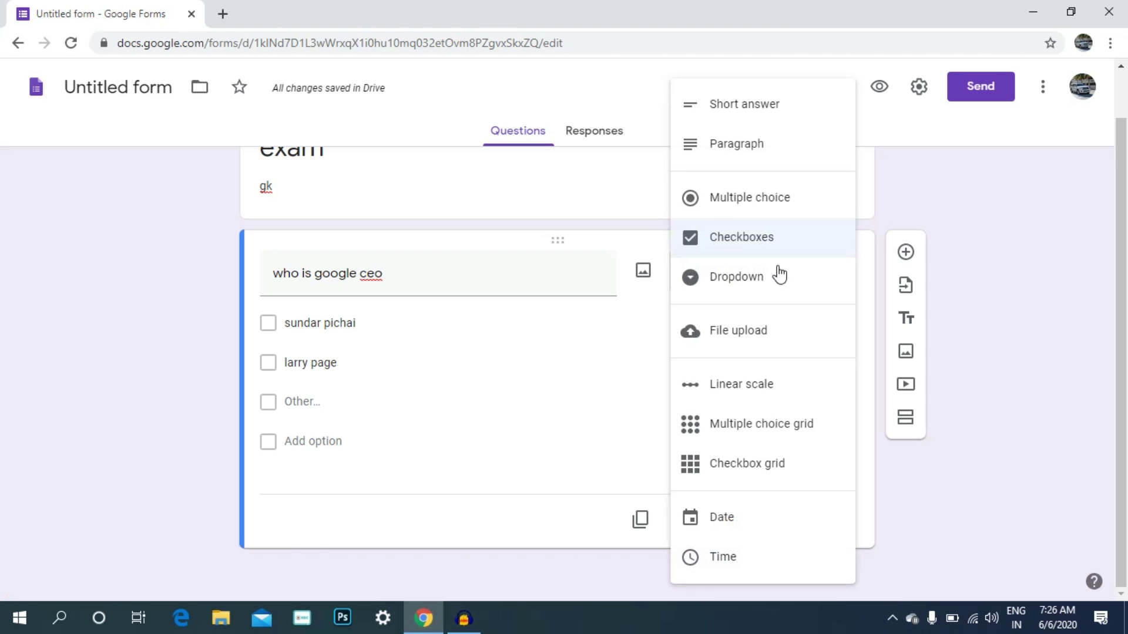
{"action": "left_click", "coordinate": [771, 277]}
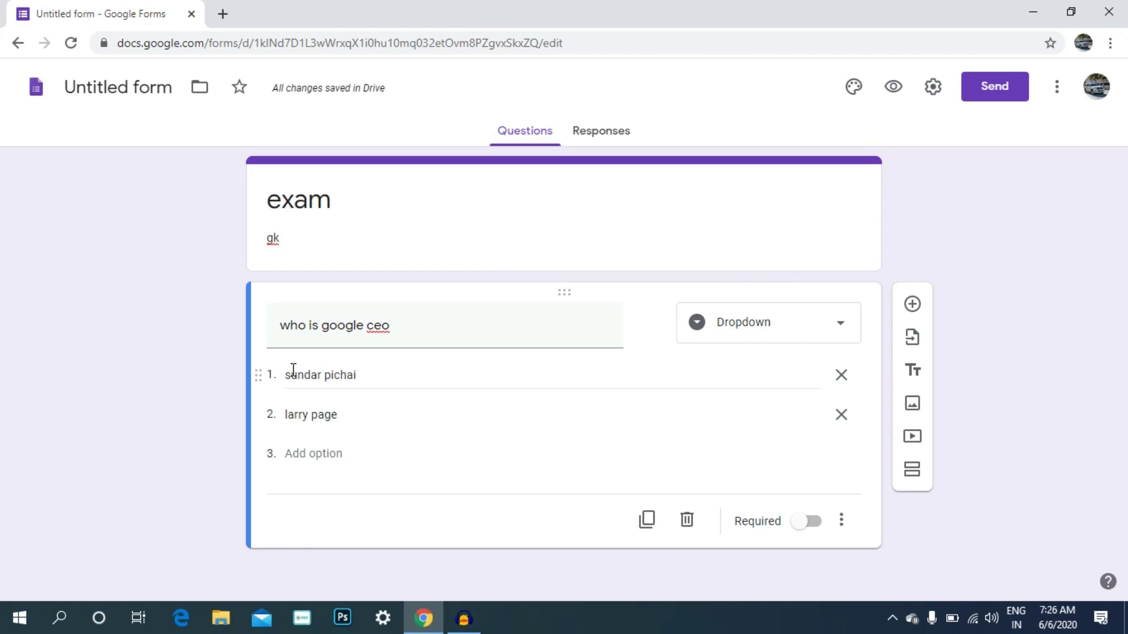
Step: Settle on Multiple choice grid as the question type
{"action": "left_click", "coordinate": [812, 323]}
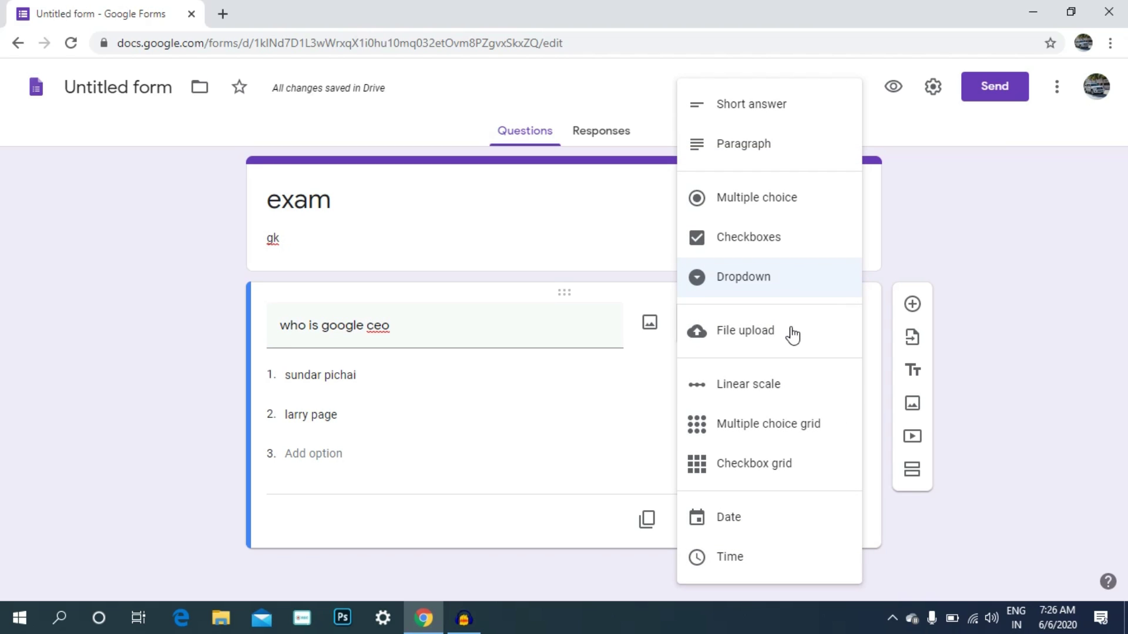
{"action": "left_click", "coordinate": [758, 424]}
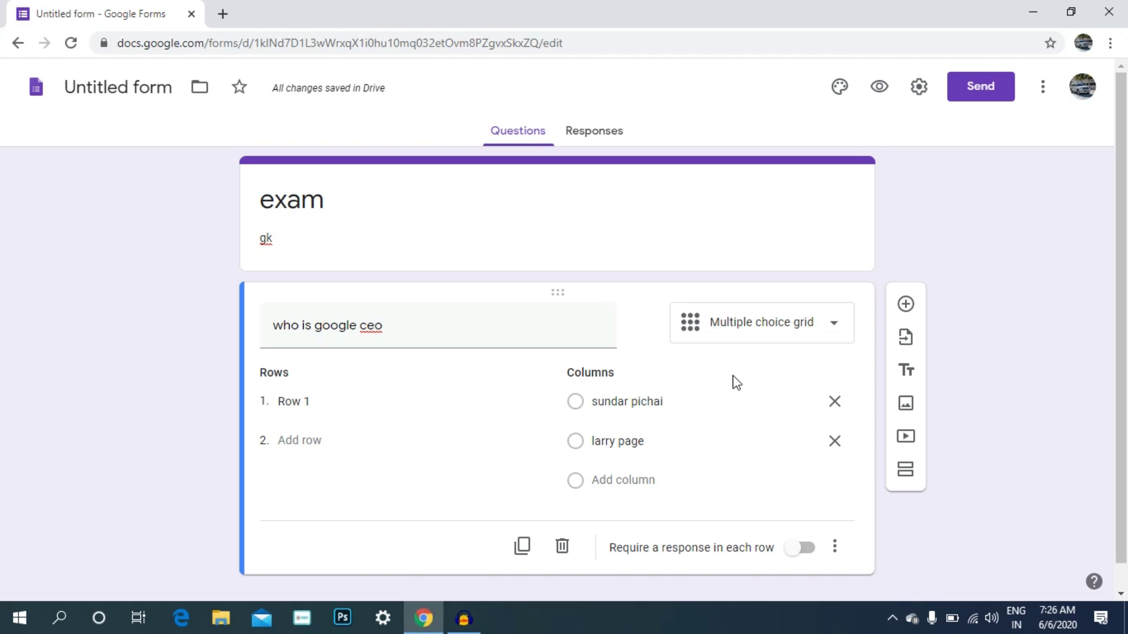
{"action": "left_click", "coordinate": [794, 339]}
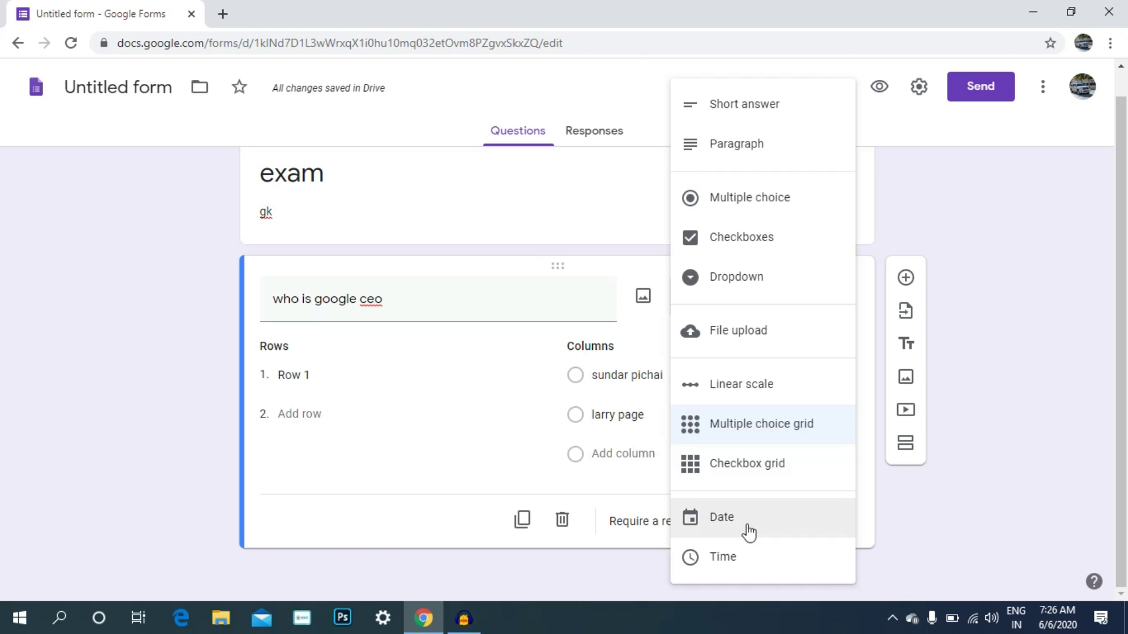
{"action": "left_click", "coordinate": [395, 453]}
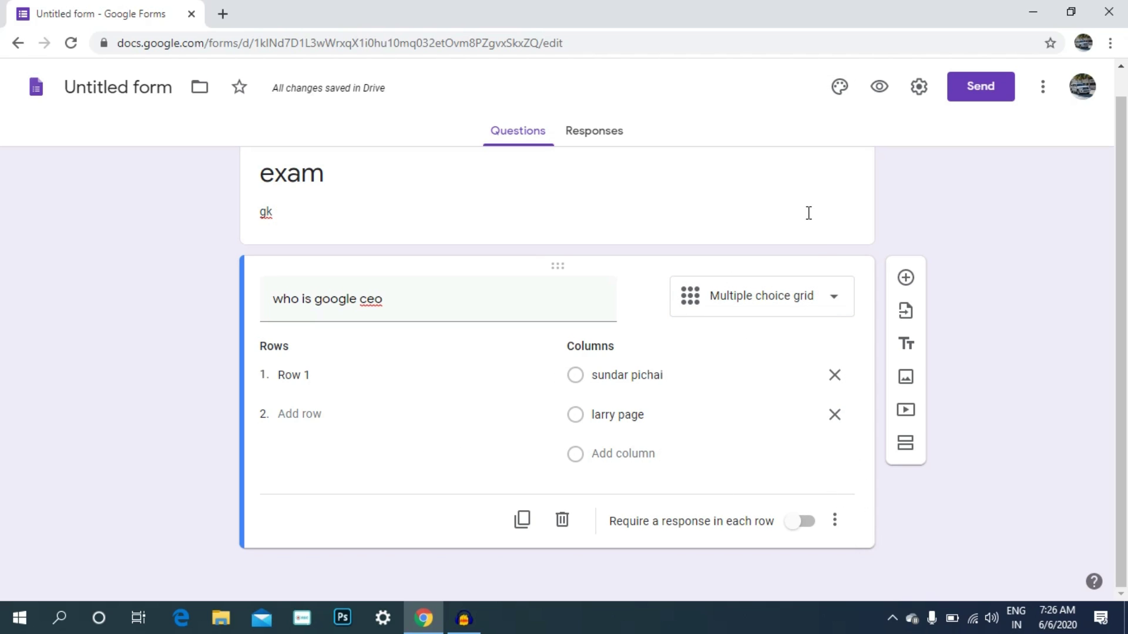
Step: Add a section after the grid question titled 'reg num'
{"action": "left_click", "coordinate": [905, 442]}
{"action": "left_click", "coordinate": [348, 477]}
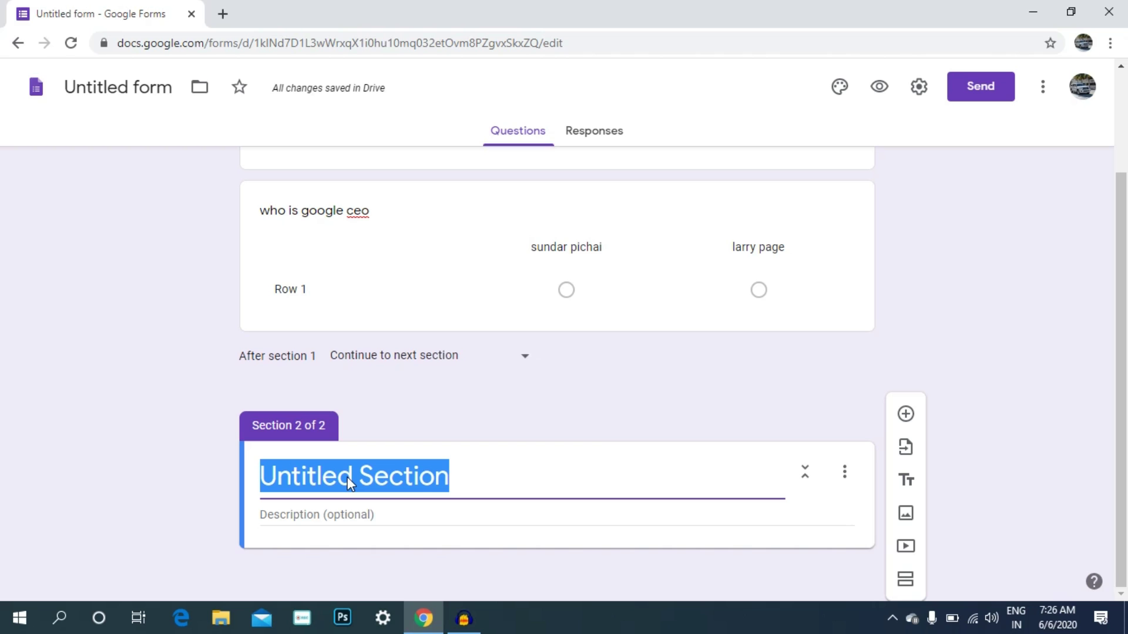
{"action": "type", "text": "reg num"}
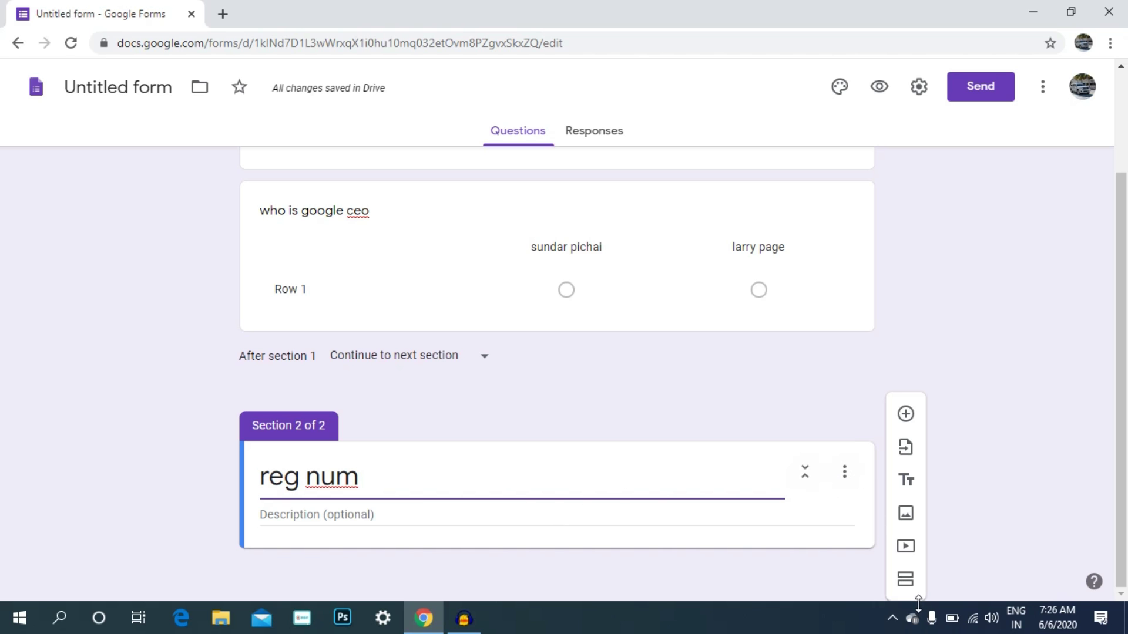
Step: Add another section below 'reg num' titled 'dob'
{"action": "left_click", "coordinate": [907, 581]}
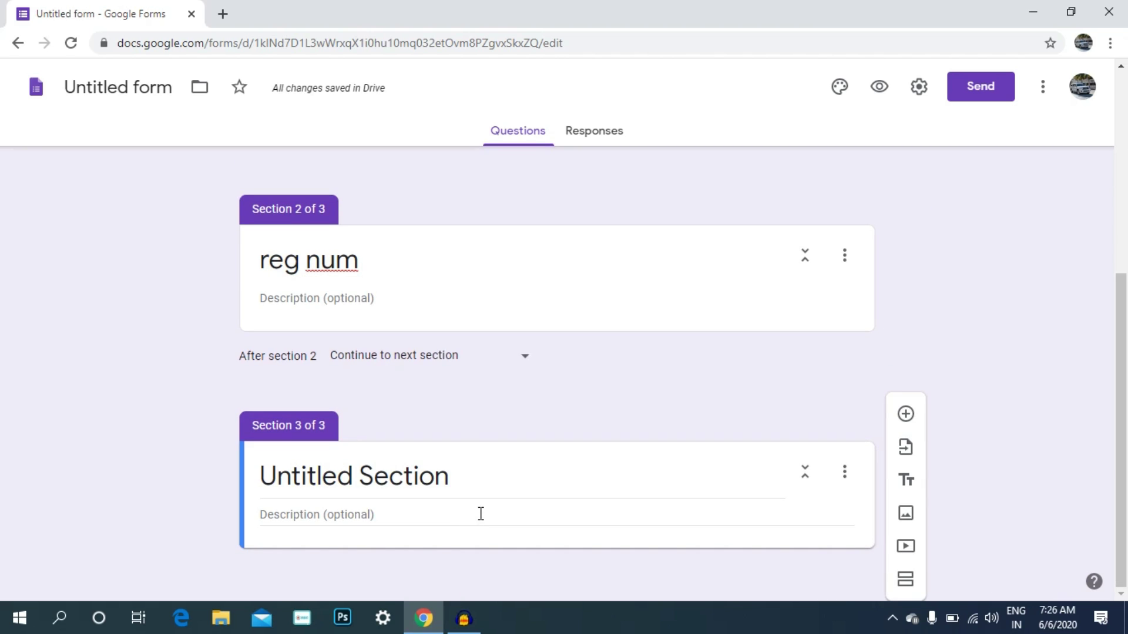
{"action": "left_click", "coordinate": [482, 495]}
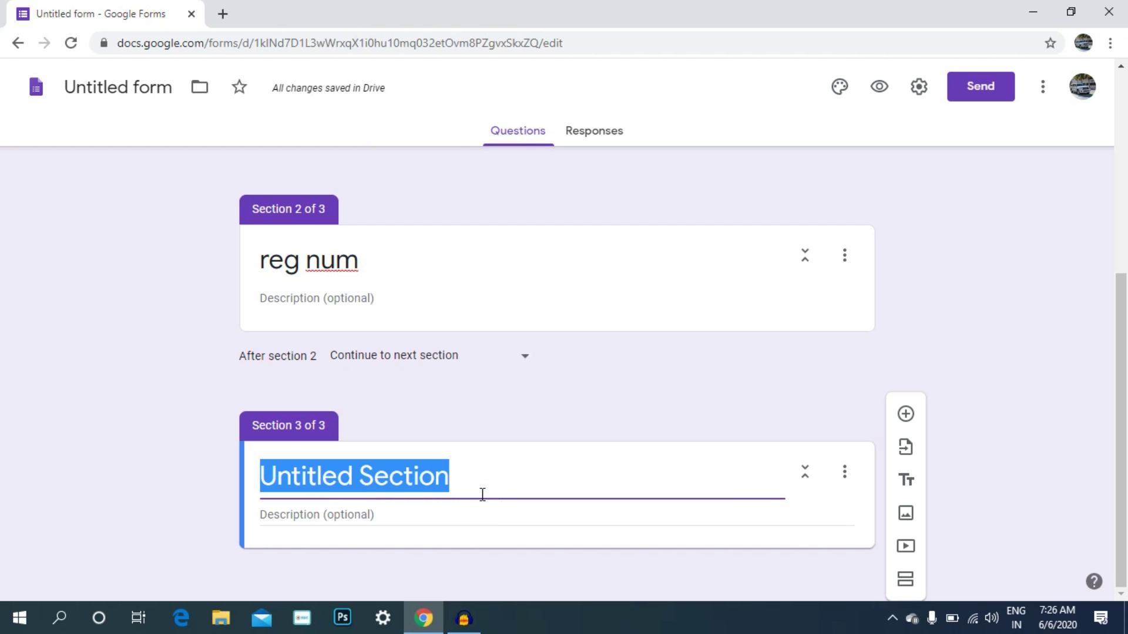
{"action": "type", "text": "dob"}
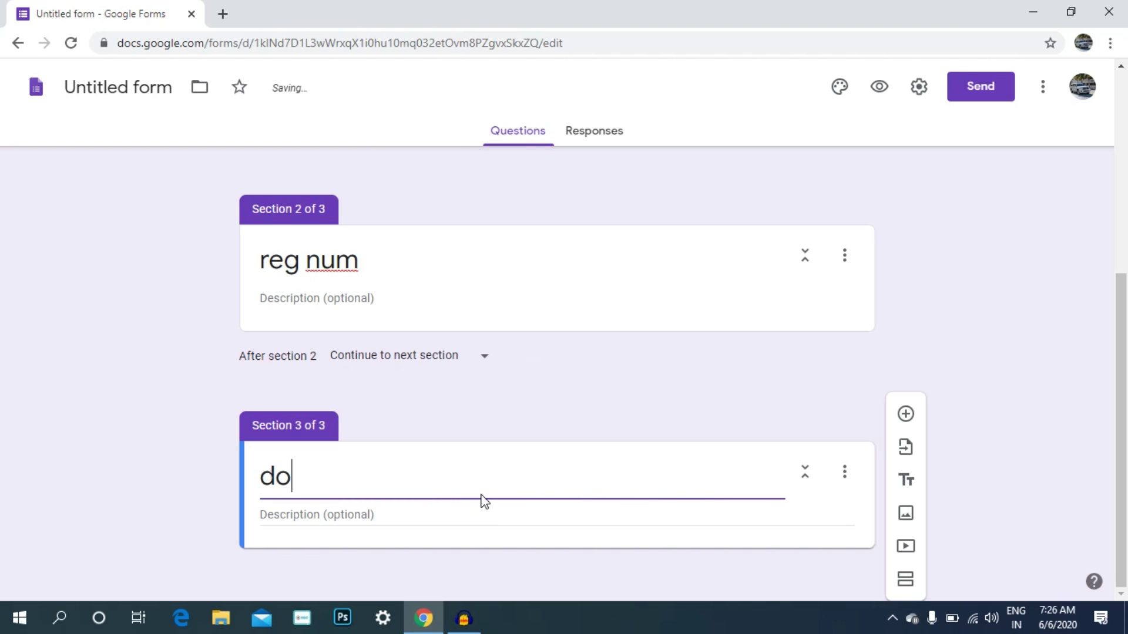
{"action": "left_click", "coordinate": [520, 503]}
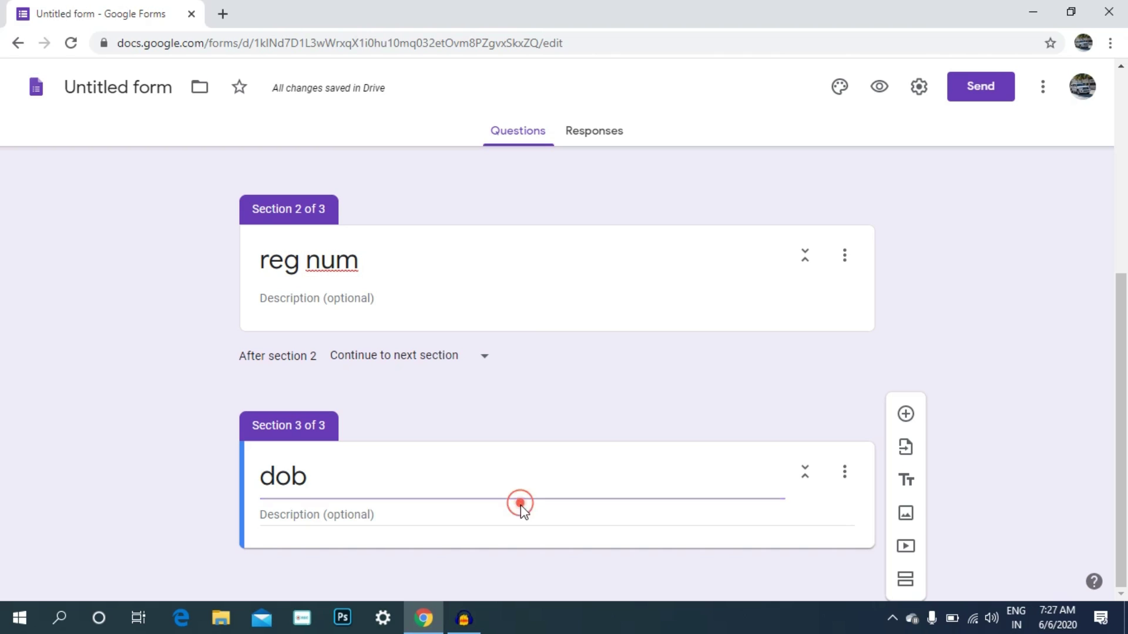
{"action": "left_click", "coordinate": [515, 527]}
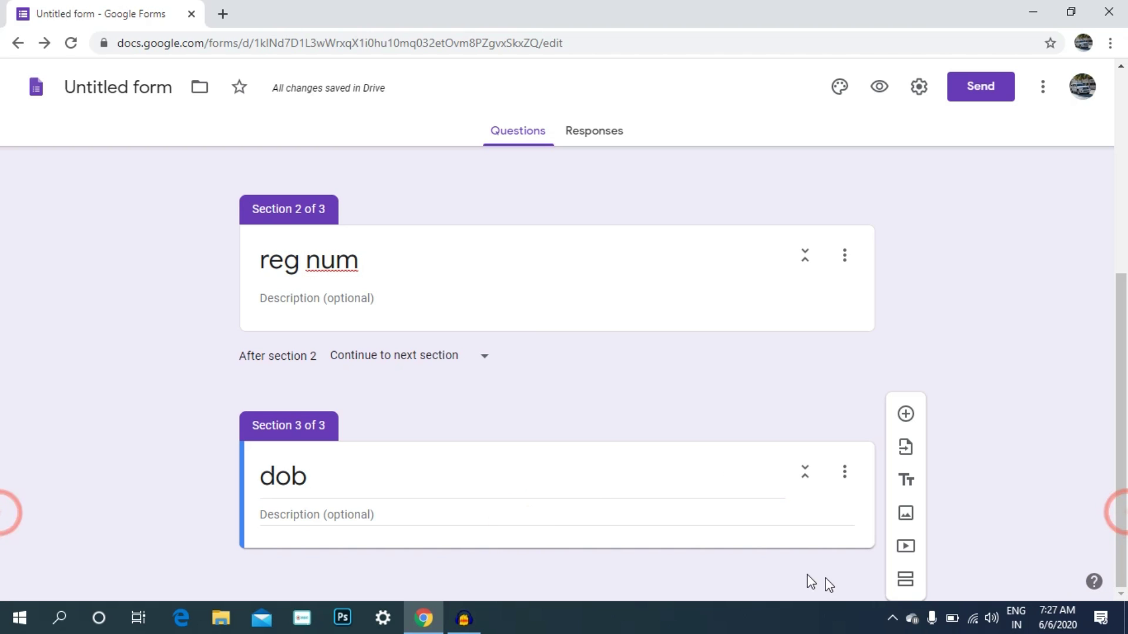
{"action": "left_click", "coordinate": [907, 421]}
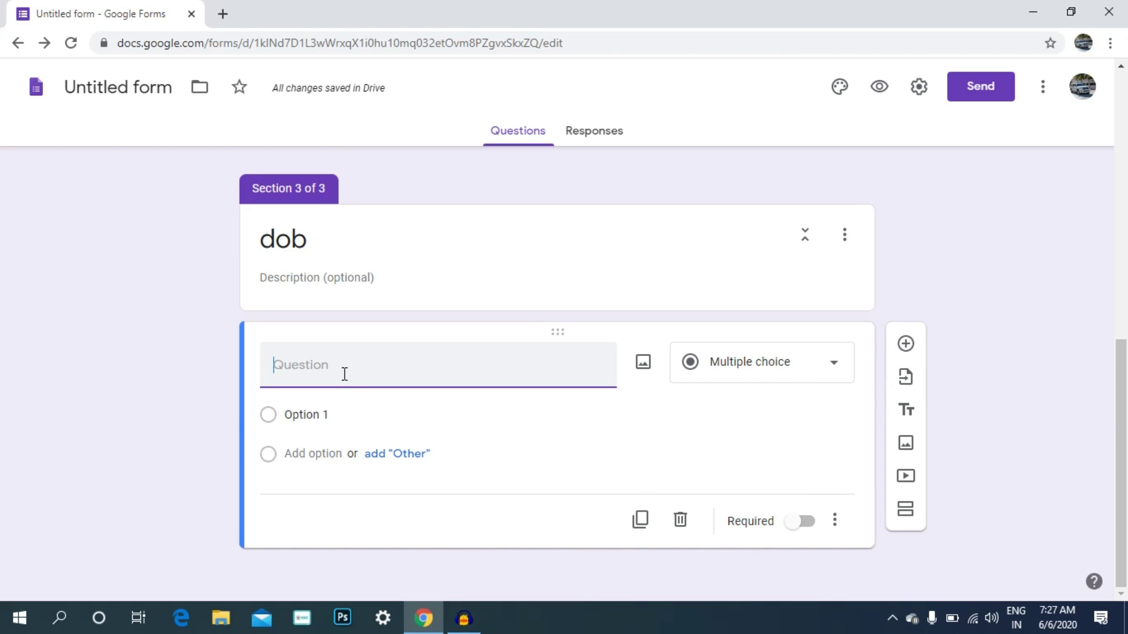
{"action": "key", "text": "Return"}
{"action": "left_click", "coordinate": [811, 367]}
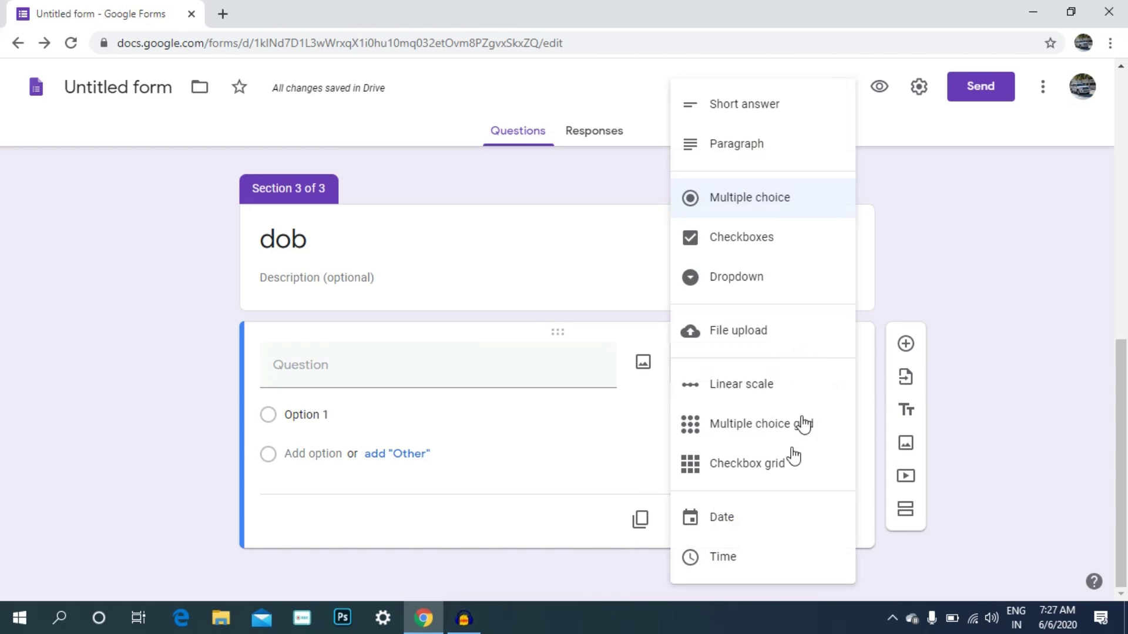
{"action": "left_click", "coordinate": [779, 529]}
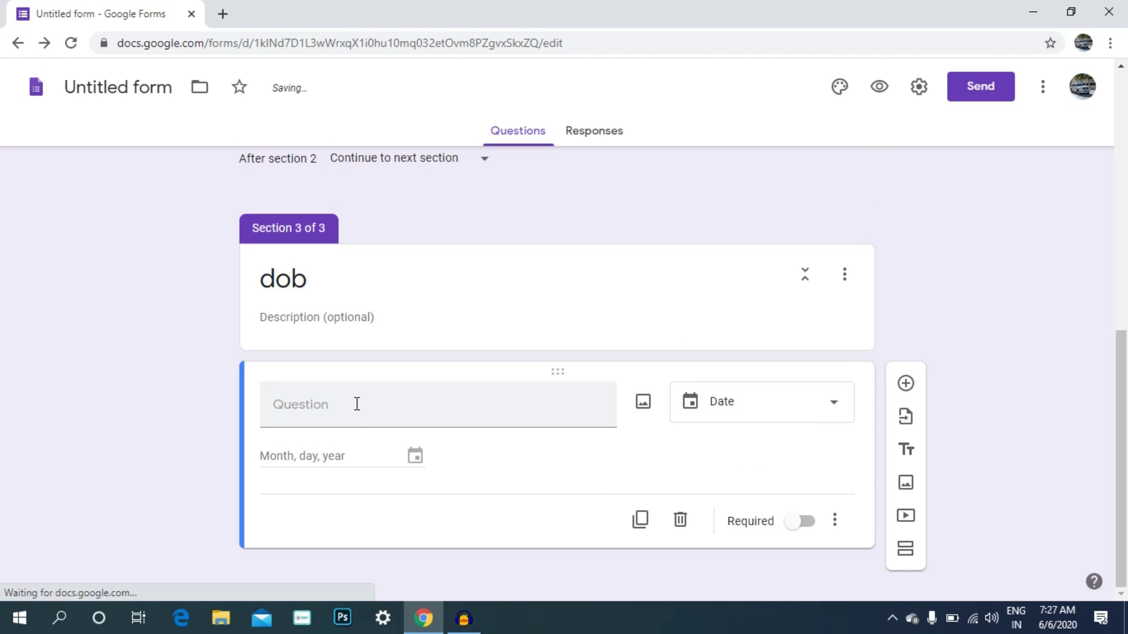
{"action": "left_click", "coordinate": [800, 522]}
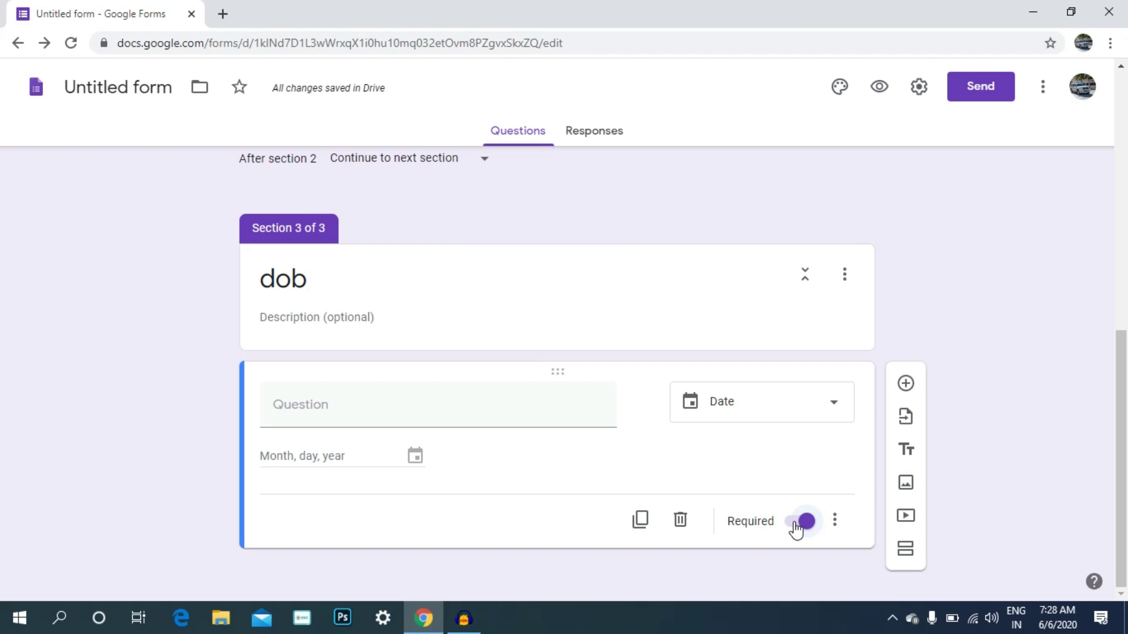
{"action": "left_click", "coordinate": [680, 520]}
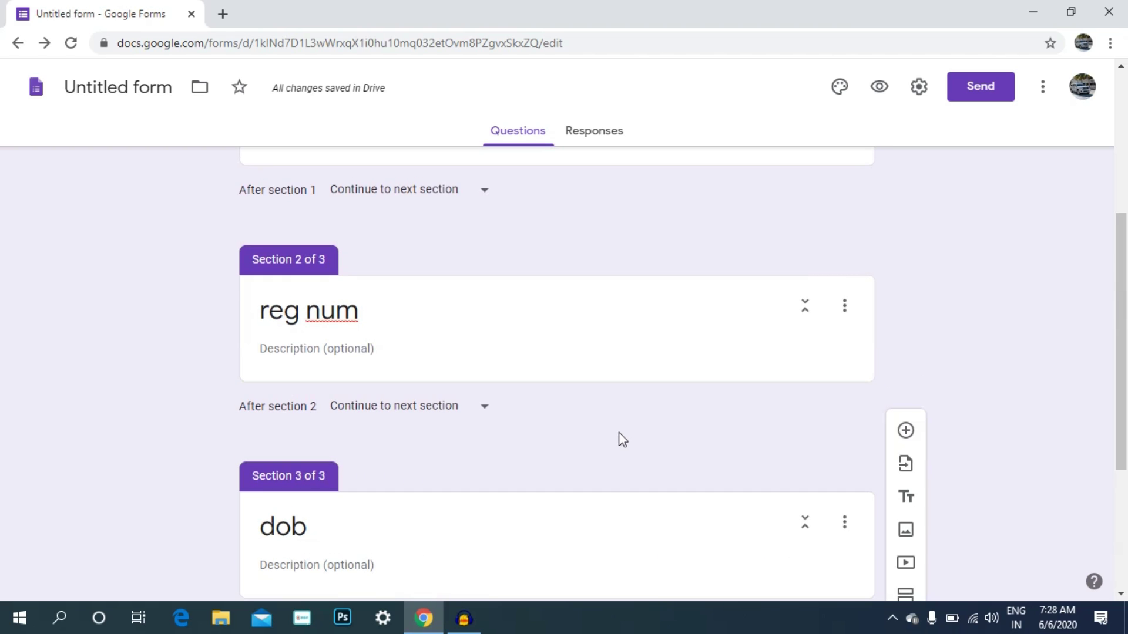
{"action": "scroll", "coordinate": [622, 439], "scroll_direction": "up", "scroll_amount": 5}
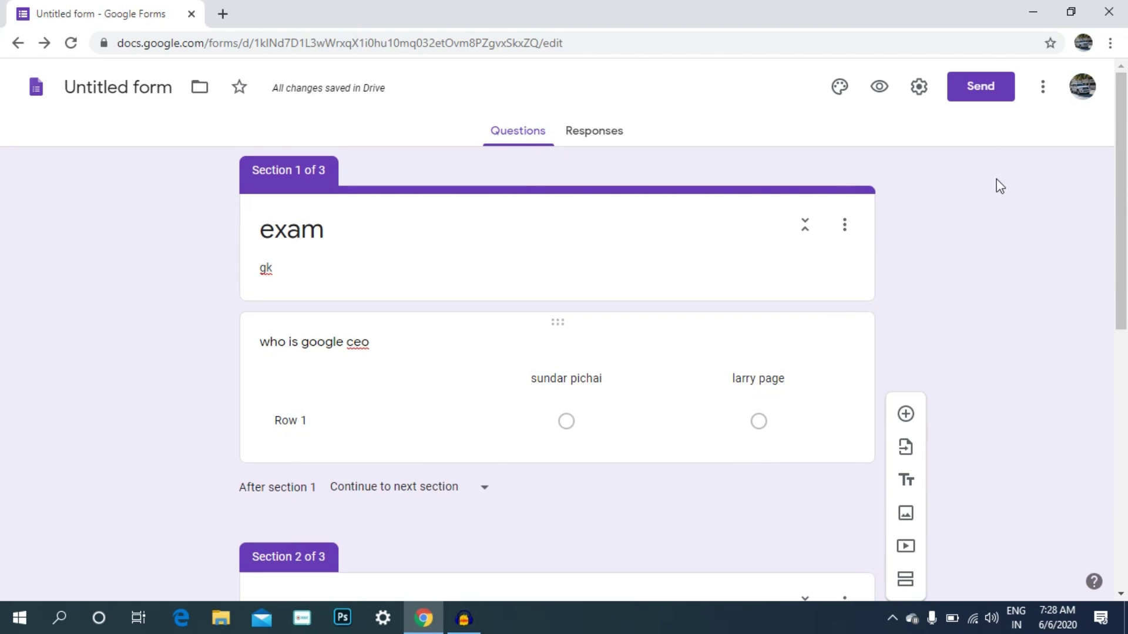
{"action": "left_click", "coordinate": [918, 87]}
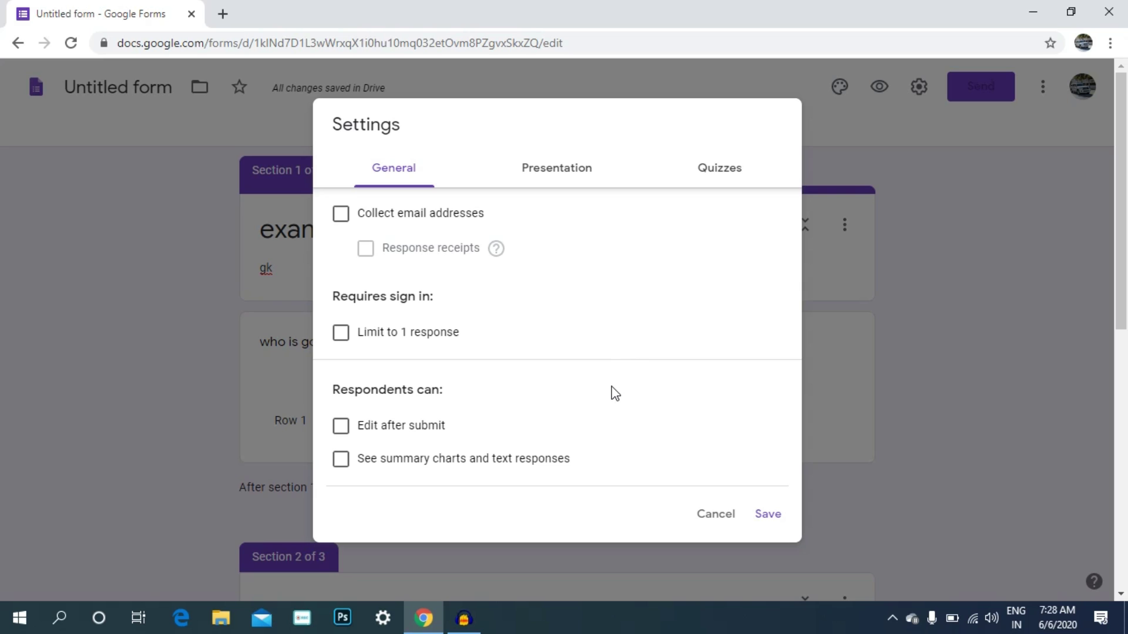
{"action": "left_click", "coordinate": [582, 175]}
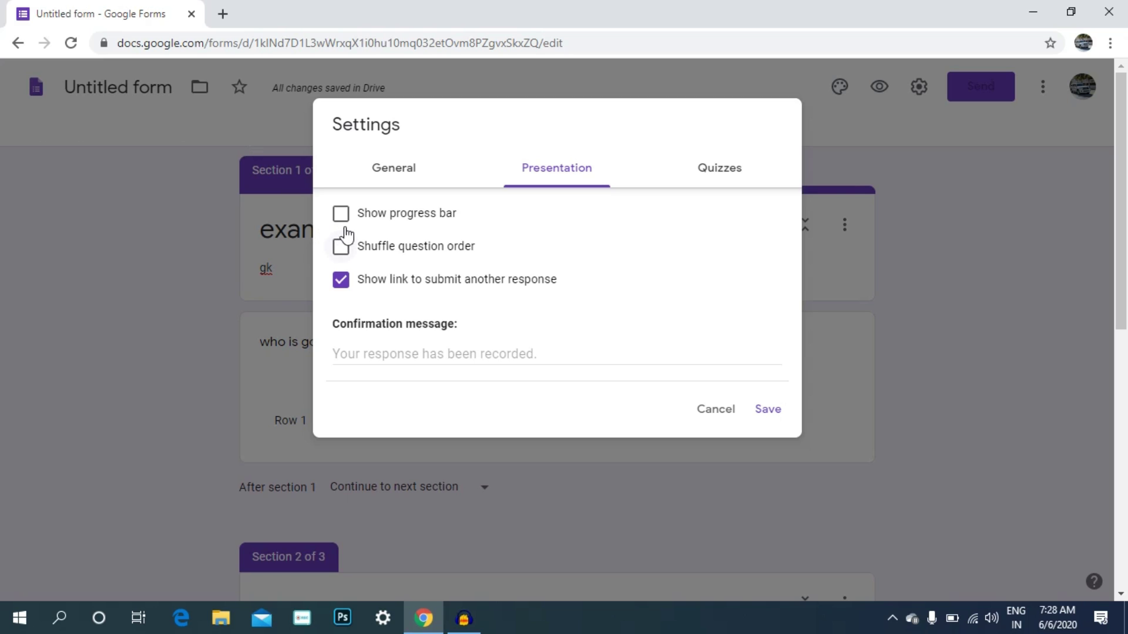
{"action": "left_click", "coordinate": [698, 173]}
{"action": "left_click", "coordinate": [348, 210]}
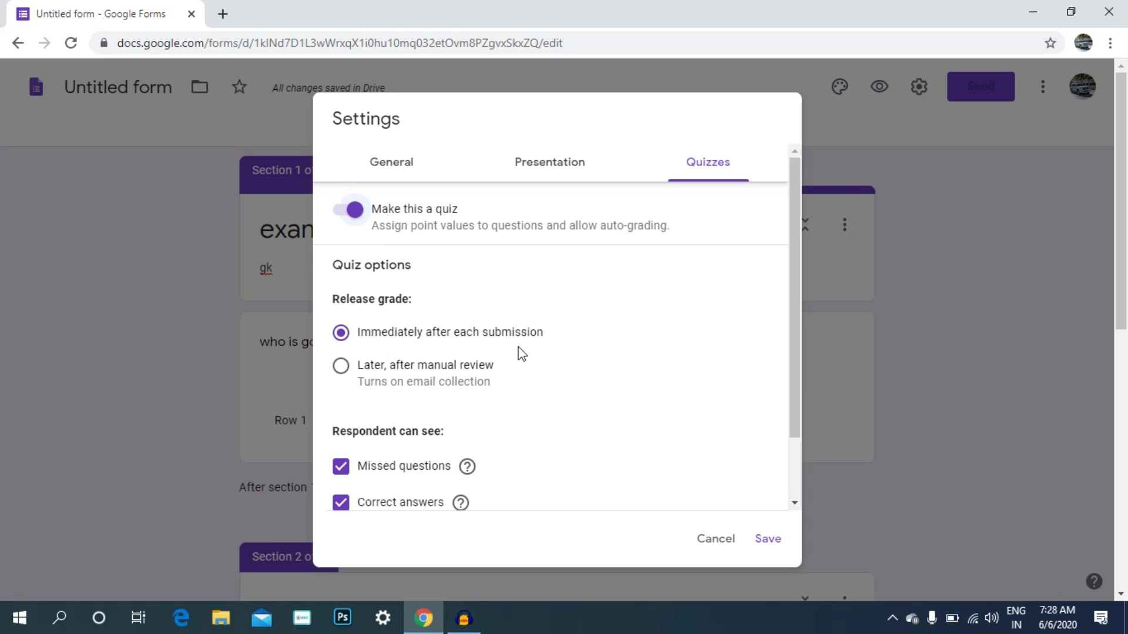
{"action": "scroll", "coordinate": [497, 382], "scroll_direction": "down", "scroll_amount": 2}
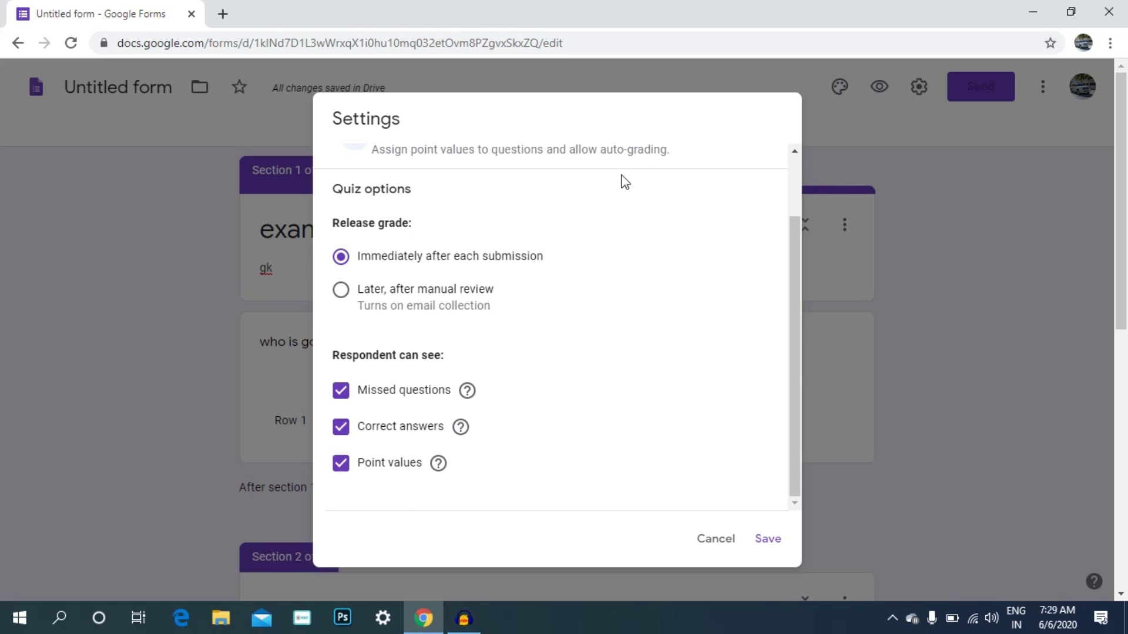
{"action": "left_click", "coordinate": [714, 539]}
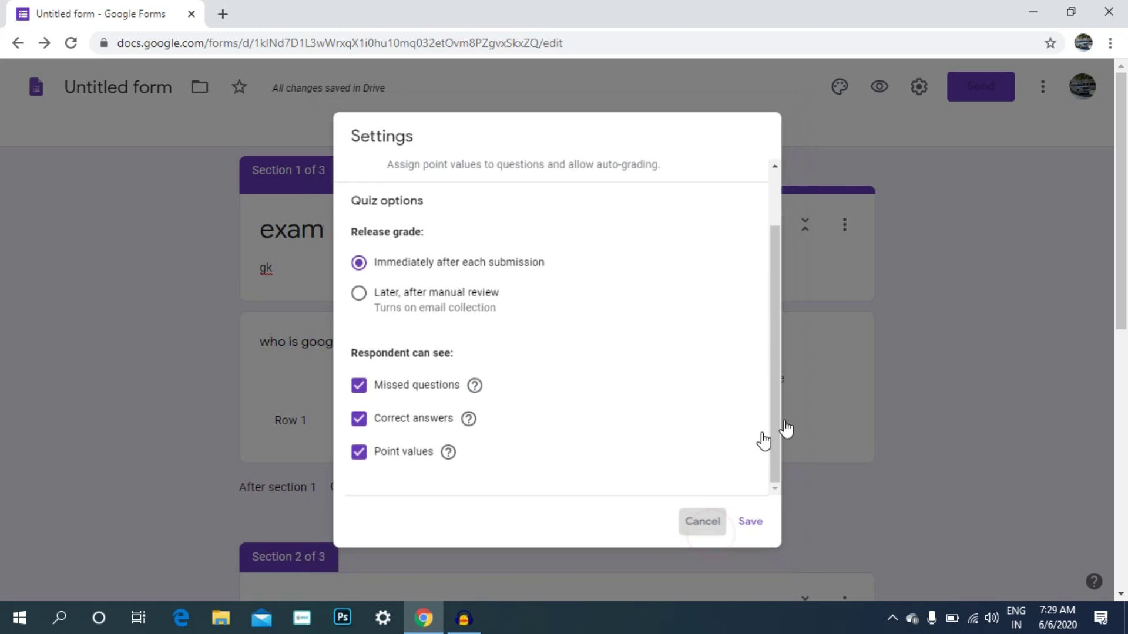
{"action": "scroll", "coordinate": [911, 388], "scroll_direction": "down", "scroll_amount": 10}
{"action": "scroll", "coordinate": [913, 378], "scroll_direction": "up", "scroll_amount": 10}
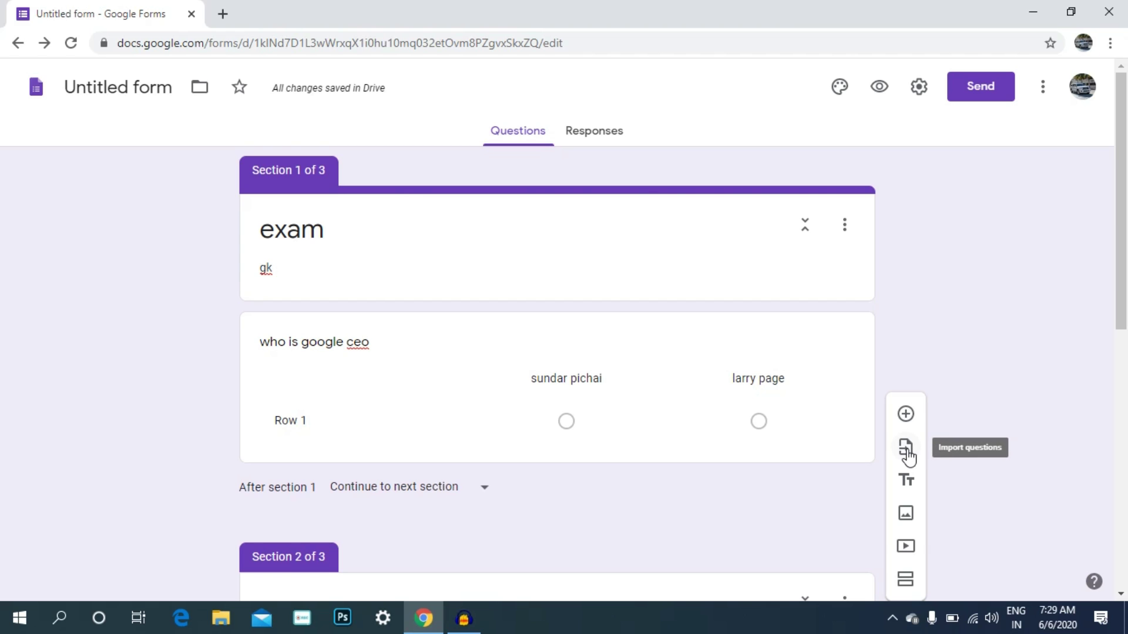
Step: Open Customize Theme to show the Select Header images for the exam form
{"action": "scroll", "coordinate": [908, 455], "scroll_direction": "down", "scroll_amount": 1}
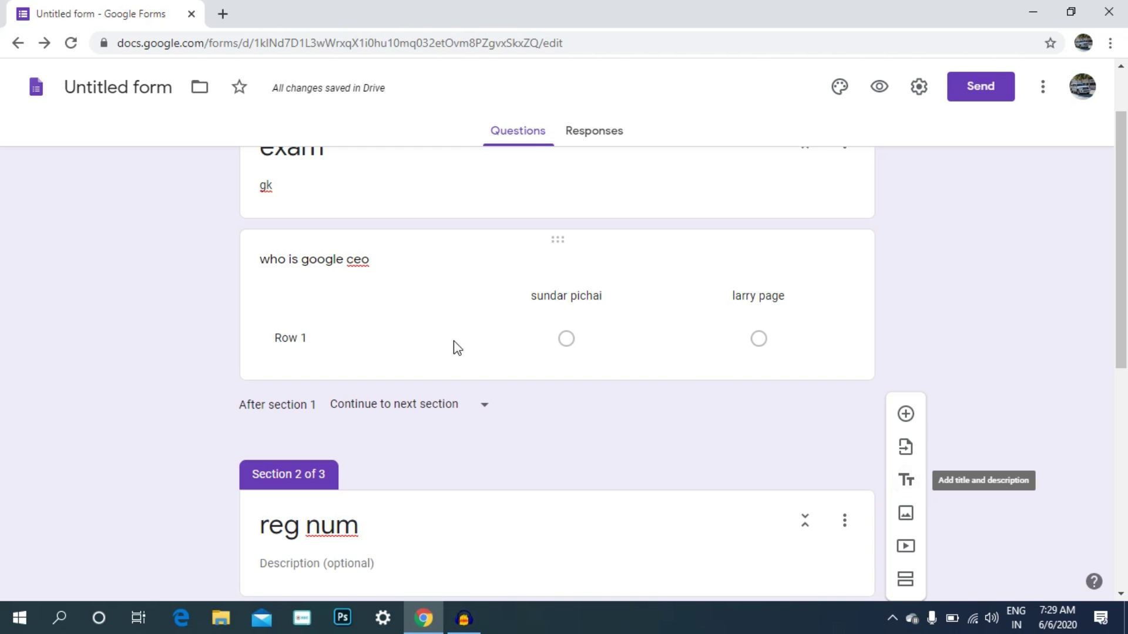
{"action": "scroll", "coordinate": [822, 435], "scroll_direction": "down", "scroll_amount": 2}
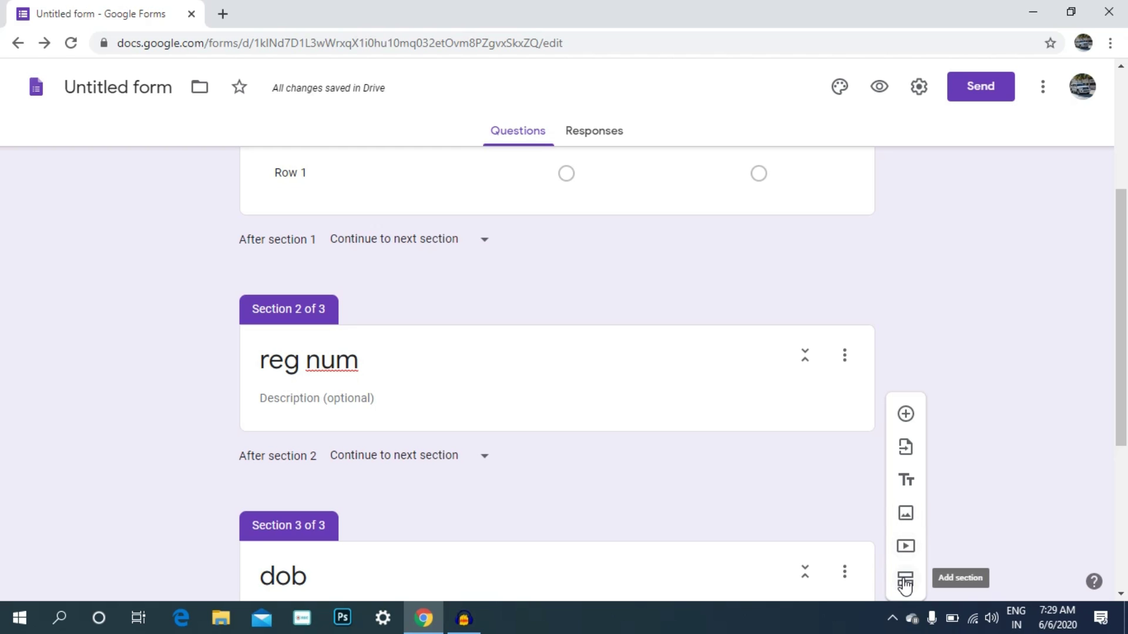
{"action": "scroll", "coordinate": [898, 270], "scroll_direction": "up", "scroll_amount": 4}
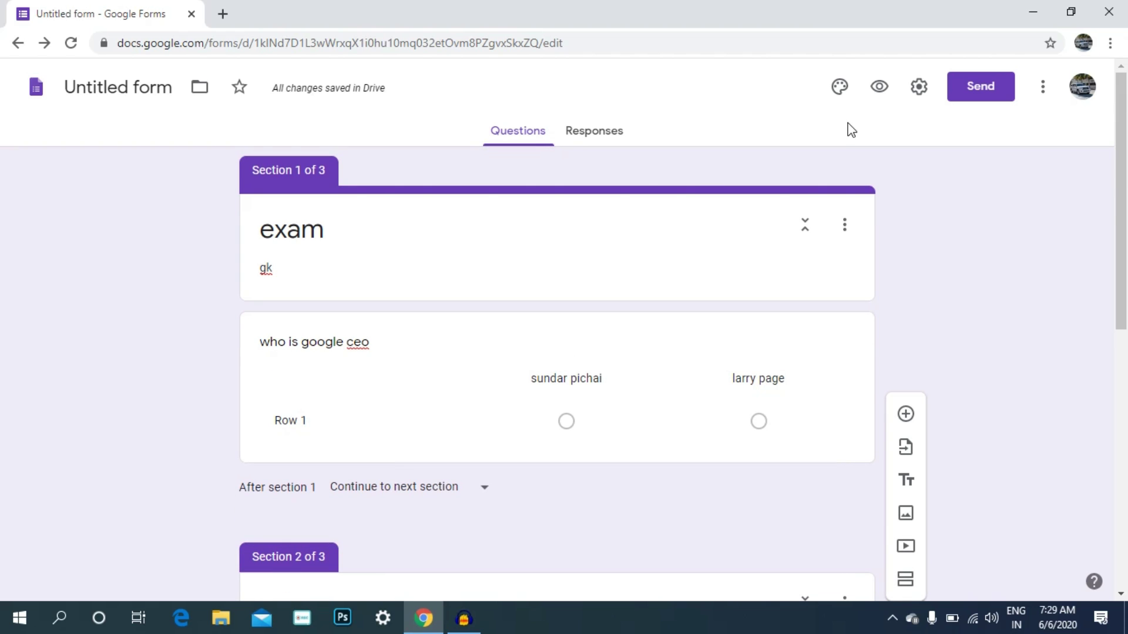
{"action": "left_click", "coordinate": [840, 90]}
Step: Insert the basketball-hoop silhouette theme image as the exam form's header
{"action": "left_click", "coordinate": [967, 252]}
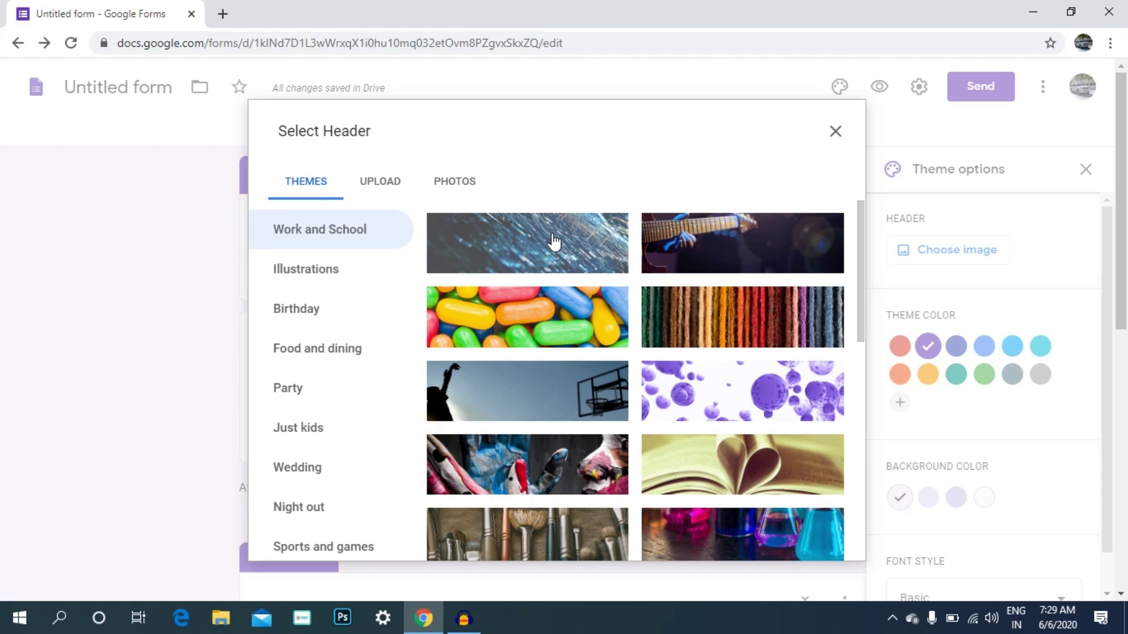
{"action": "left_click", "coordinate": [593, 388]}
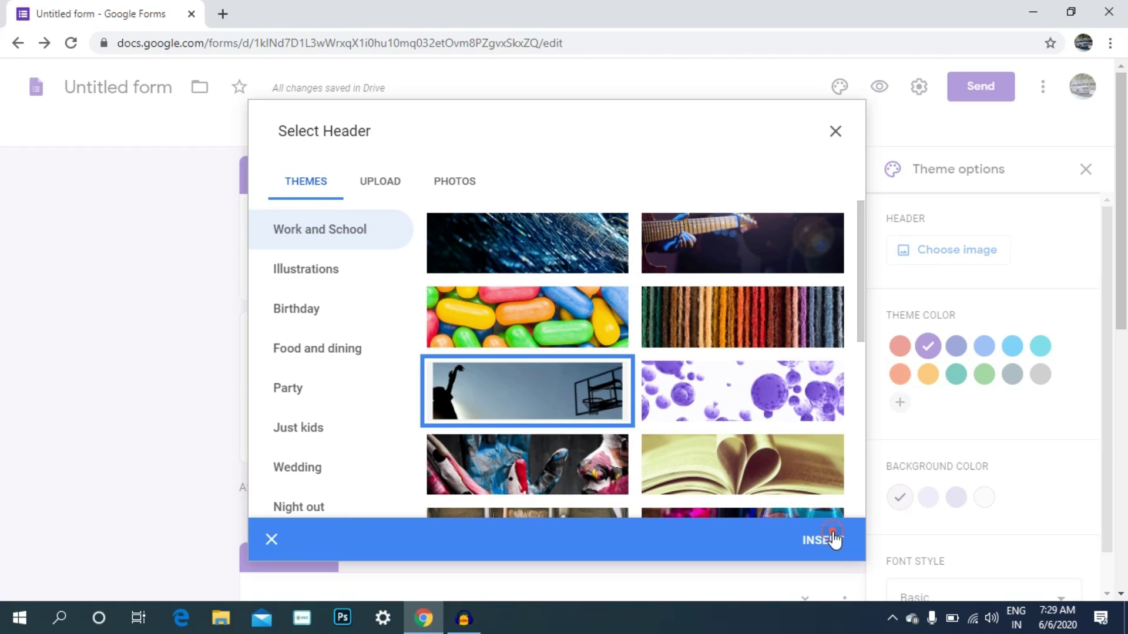
{"action": "left_click", "coordinate": [829, 537]}
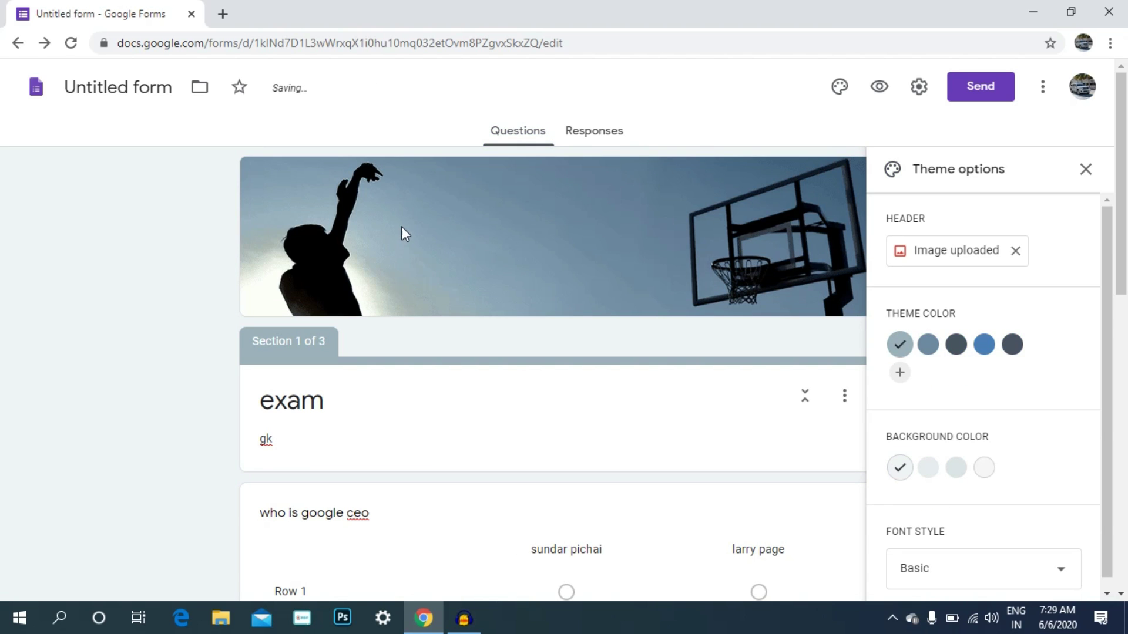
Step: Apply the dark slate theme colour, keeping the font style as Basic
{"action": "scroll", "coordinate": [569, 249], "scroll_direction": "down", "scroll_amount": 3}
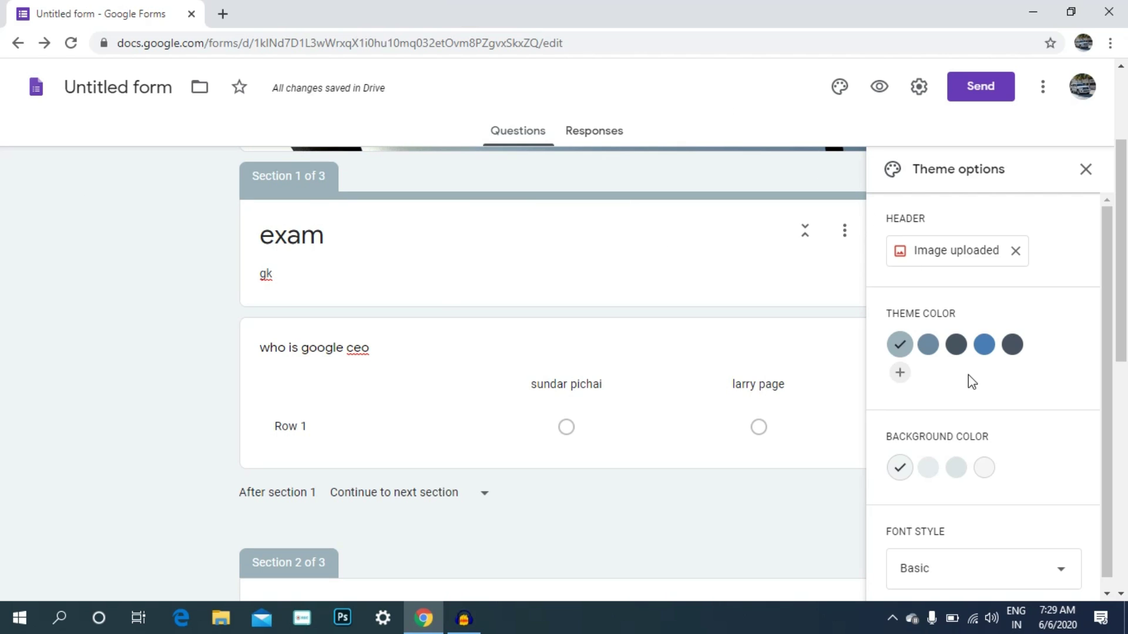
{"action": "left_click", "coordinate": [952, 350]}
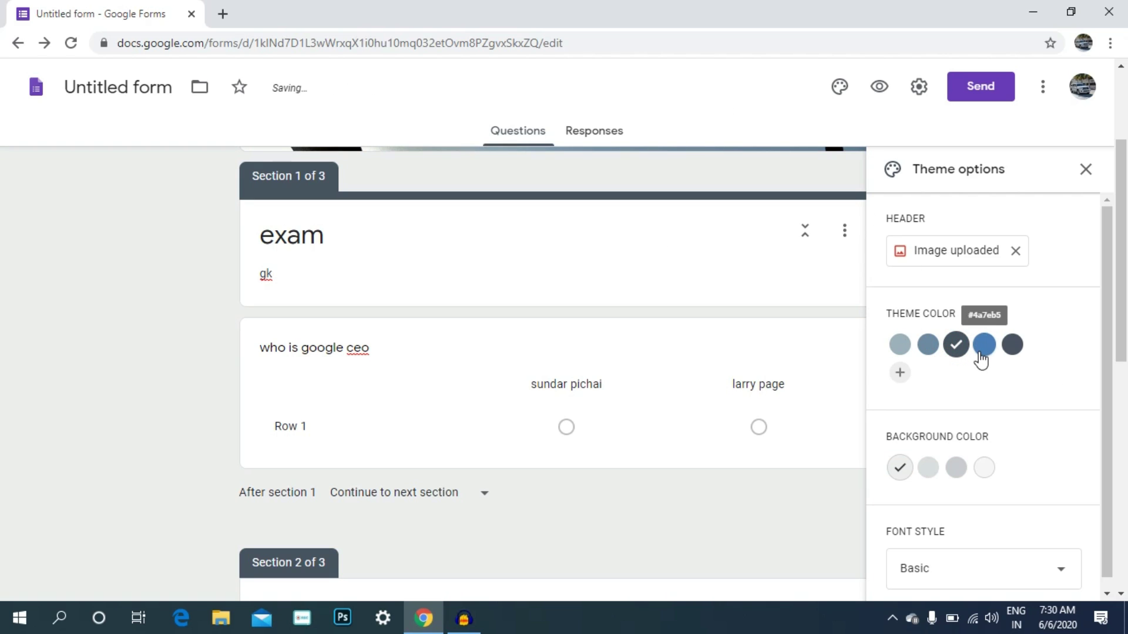
{"action": "scroll", "coordinate": [987, 376], "scroll_direction": "down", "scroll_amount": 1}
{"action": "scroll", "coordinate": [959, 487], "scroll_direction": "down", "scroll_amount": 4}
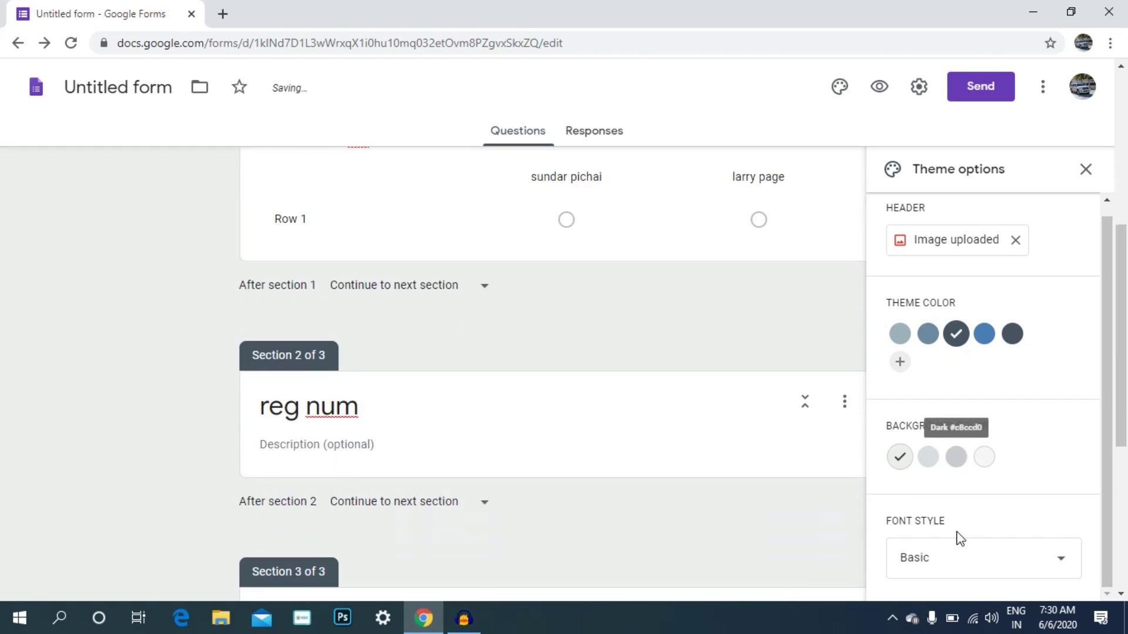
{"action": "left_click", "coordinate": [956, 549]}
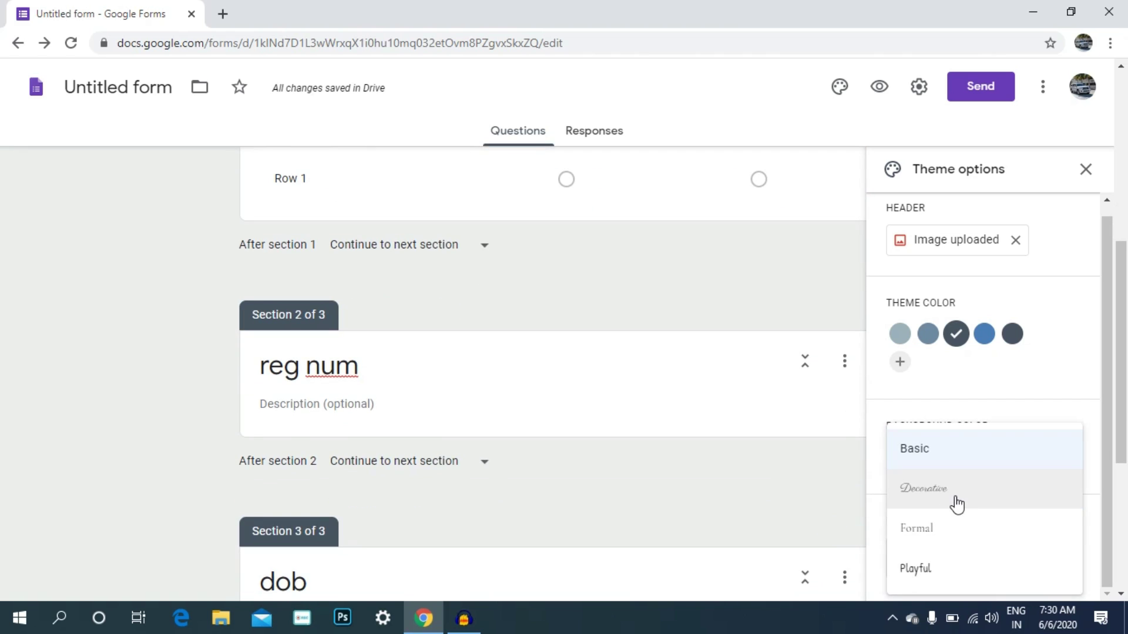
{"action": "scroll", "coordinate": [958, 503], "scroll_direction": "down", "scroll_amount": 4}
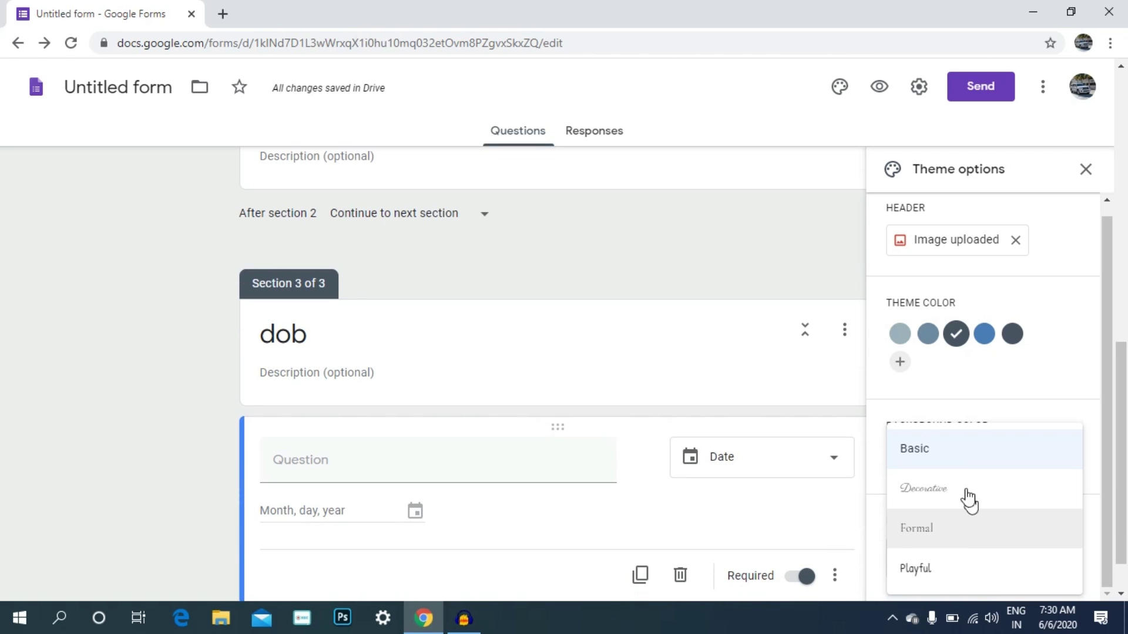
{"action": "left_click", "coordinate": [795, 402]}
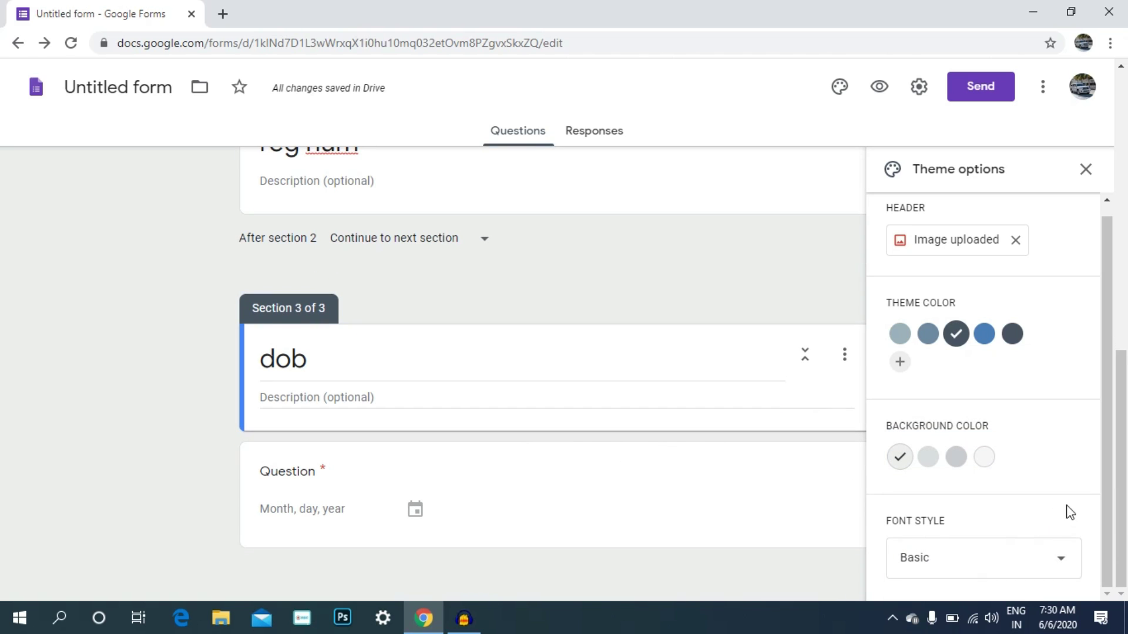
{"action": "scroll", "coordinate": [915, 396], "scroll_direction": "up", "scroll_amount": 12}
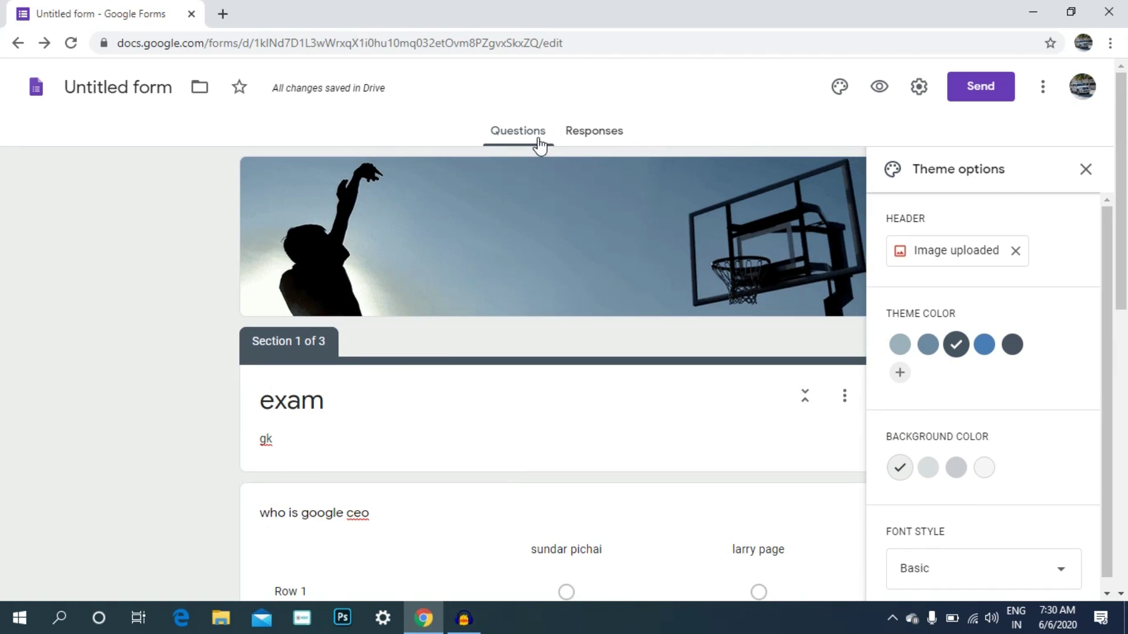
Step: Link responses to a new 'Untitled form (Responses)' spreadsheet, then return to the form's tab
{"action": "left_click", "coordinate": [589, 132]}
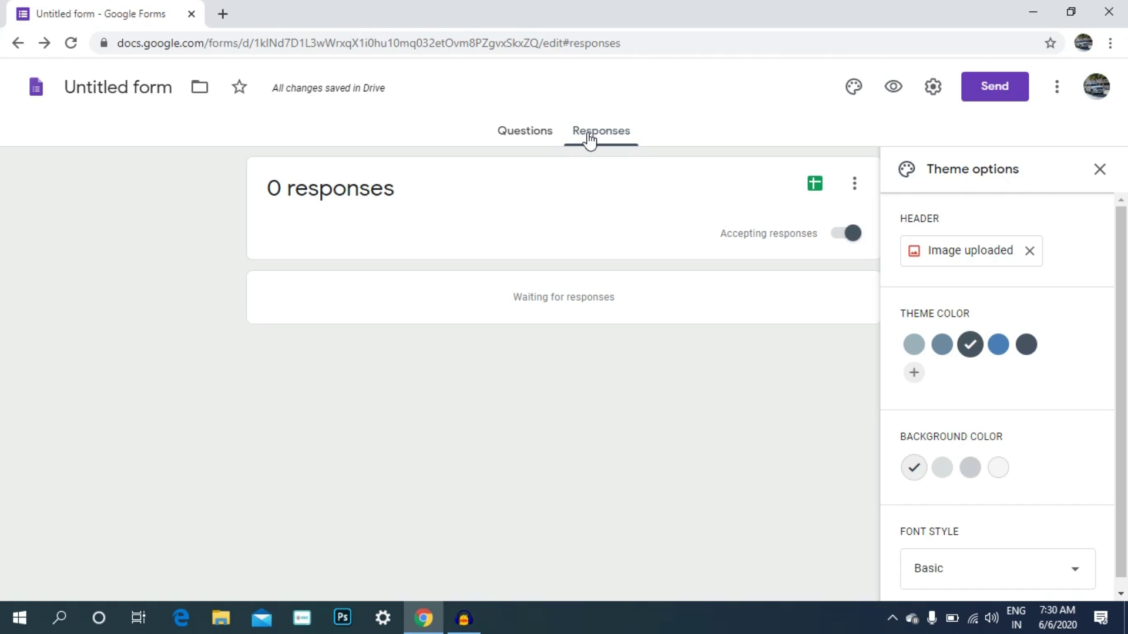
{"action": "left_click", "coordinate": [820, 184]}
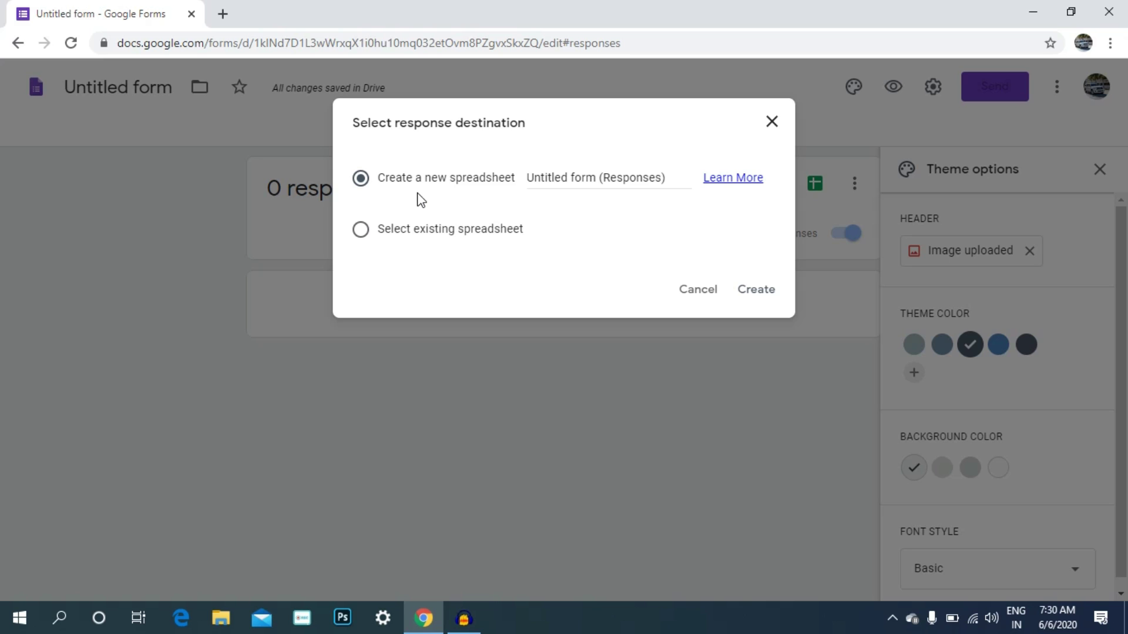
{"action": "left_click", "coordinate": [767, 295]}
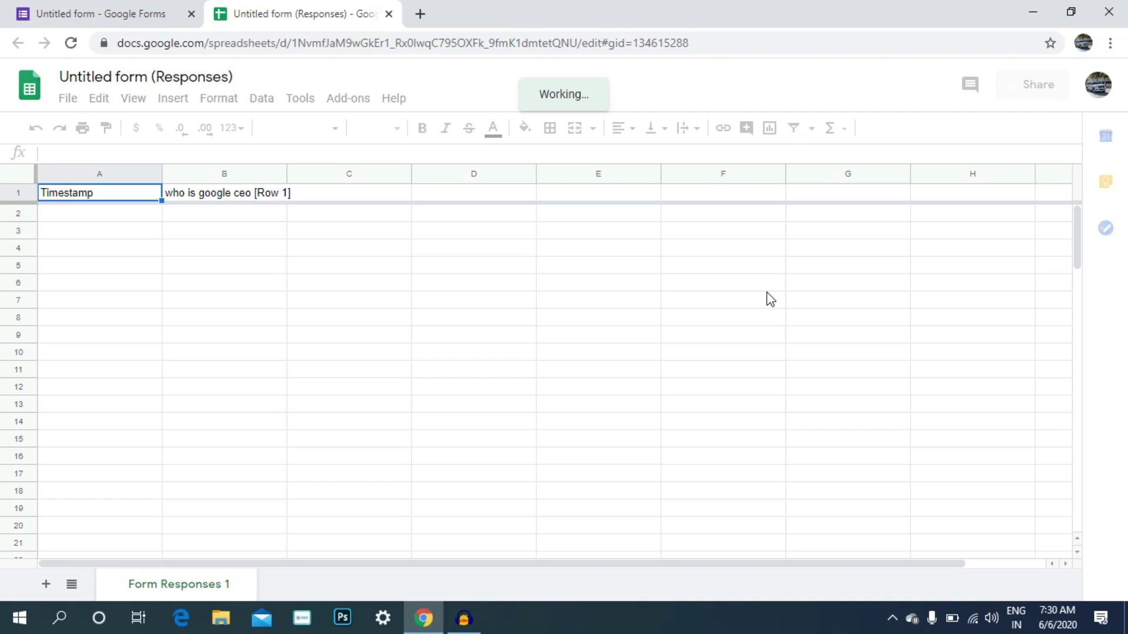
{"action": "left_click", "coordinate": [115, 15]}
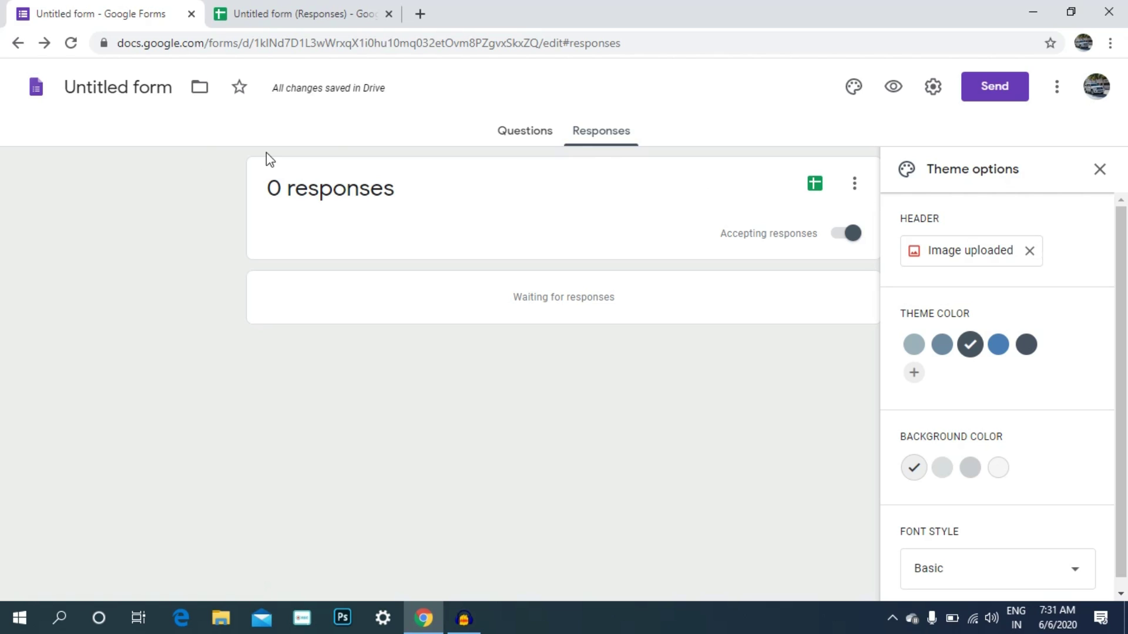
Step: Review the exam form's questions and open the Send form dialog with Email selected
{"action": "left_click", "coordinate": [522, 140]}
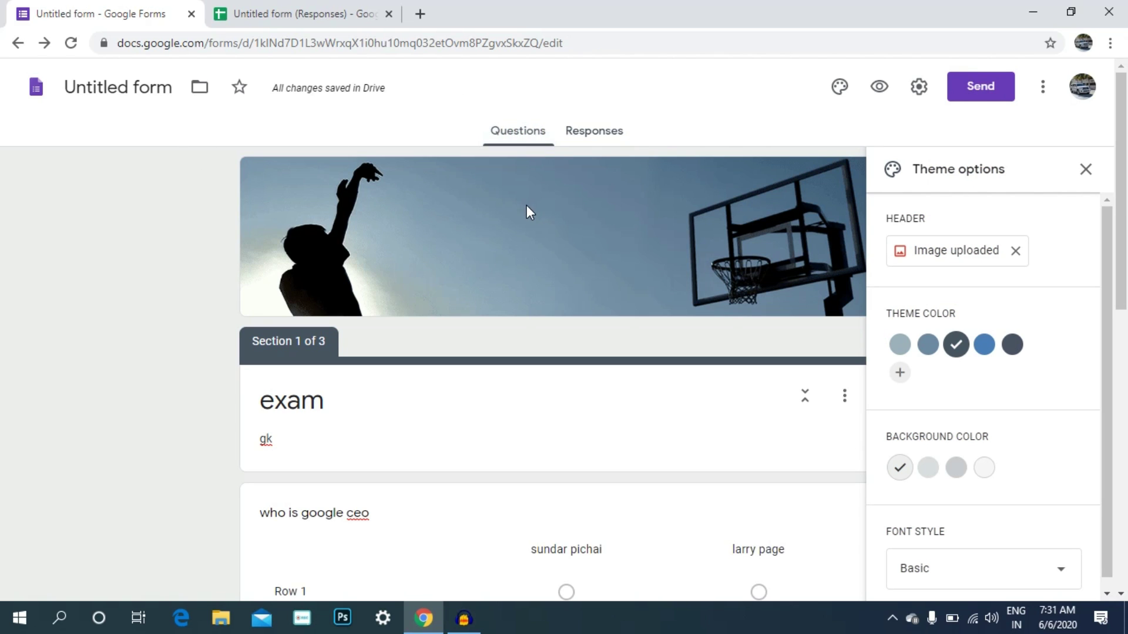
{"action": "scroll", "coordinate": [528, 235], "scroll_direction": "down", "scroll_amount": 10}
{"action": "scroll", "coordinate": [529, 246], "scroll_direction": "up", "scroll_amount": 10}
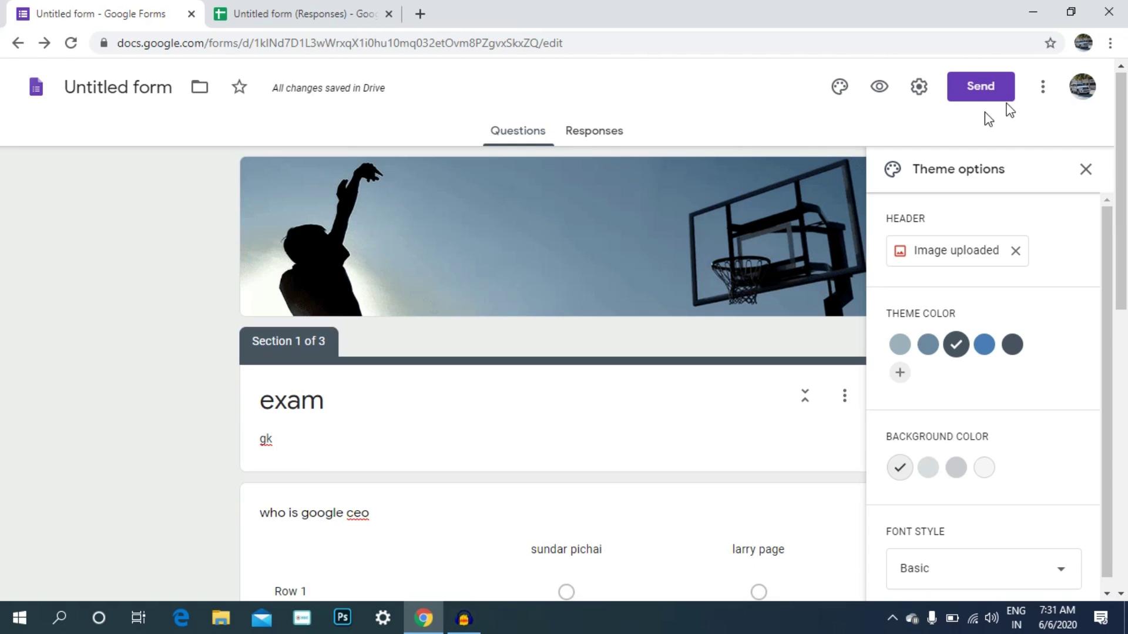
{"action": "left_click", "coordinate": [979, 90]}
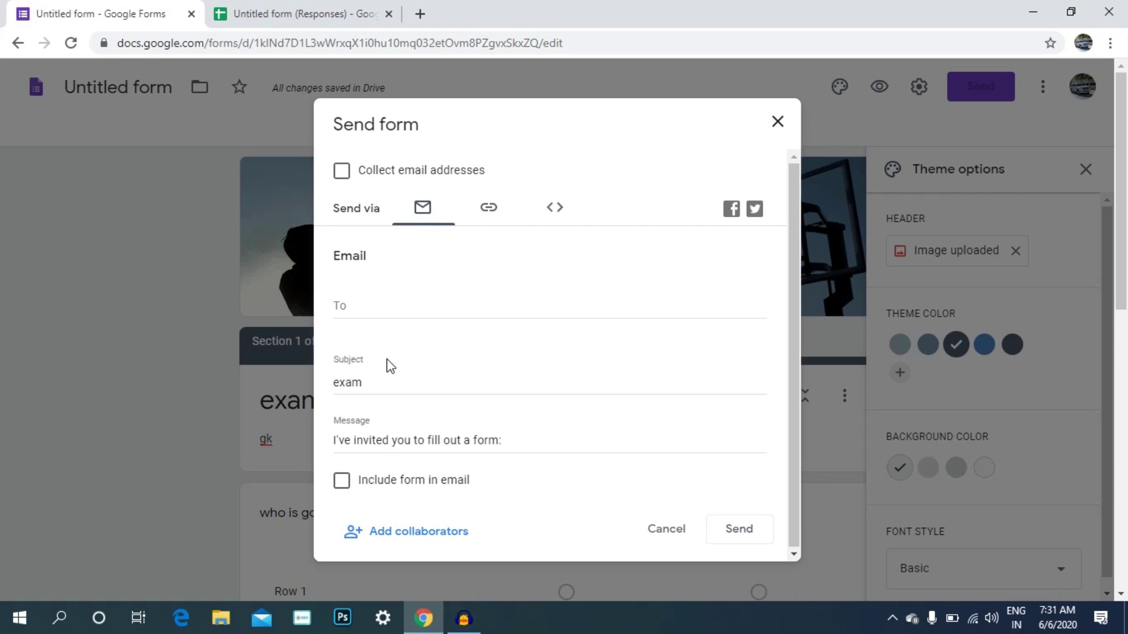
{"action": "scroll", "coordinate": [380, 378], "scroll_direction": "down", "scroll_amount": 1}
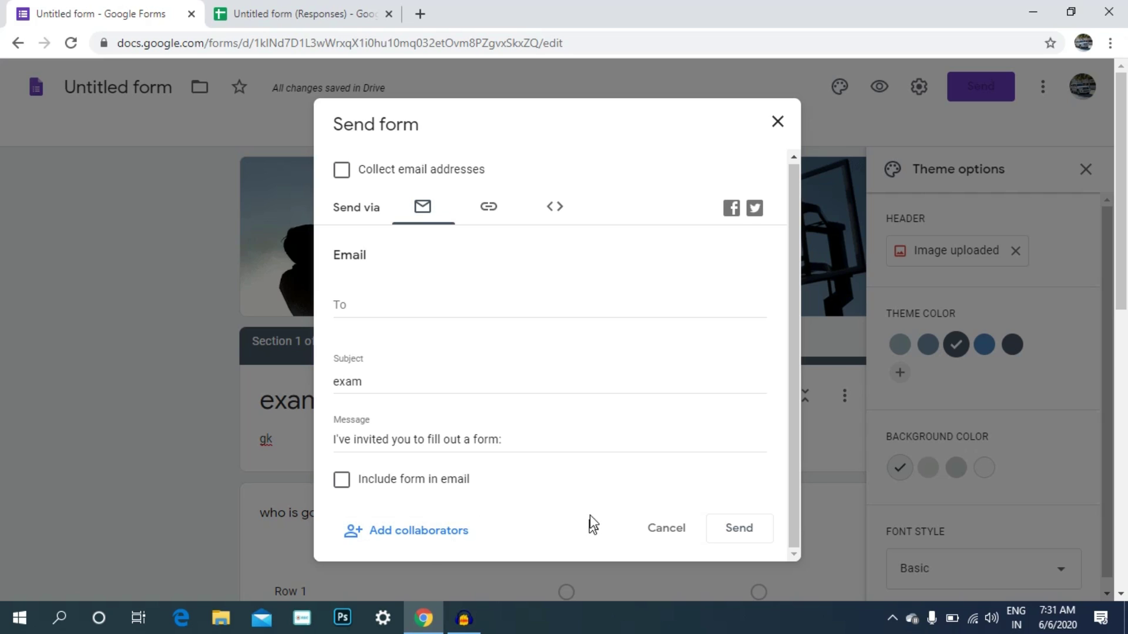
{"action": "left_click", "coordinate": [502, 210]}
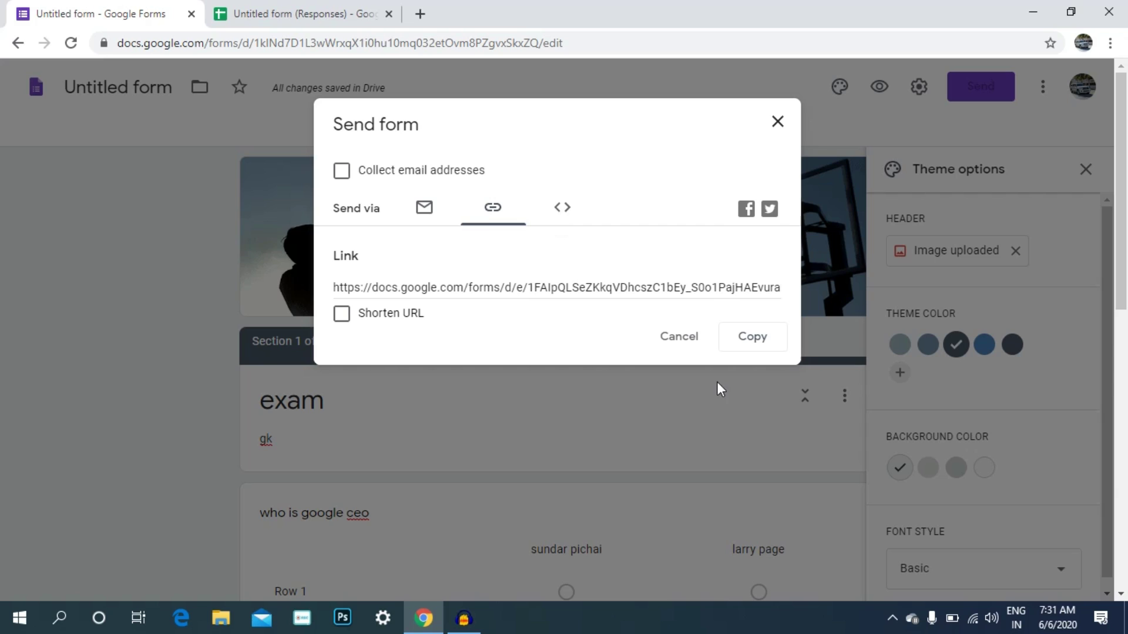
{"action": "left_click", "coordinate": [376, 314]}
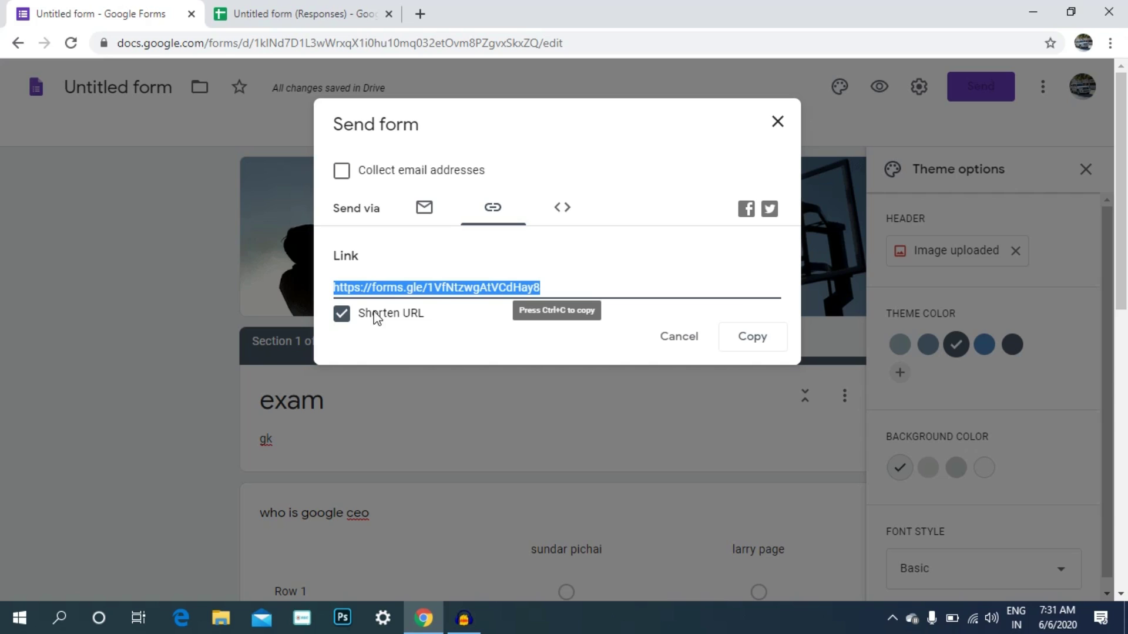
{"action": "left_click", "coordinate": [424, 208]}
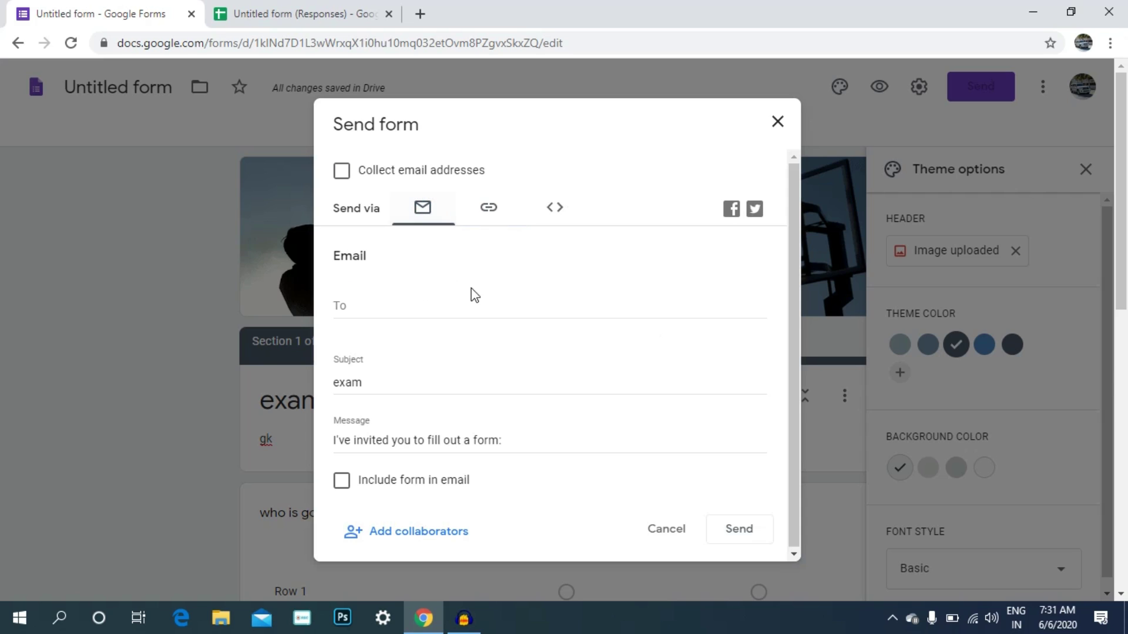